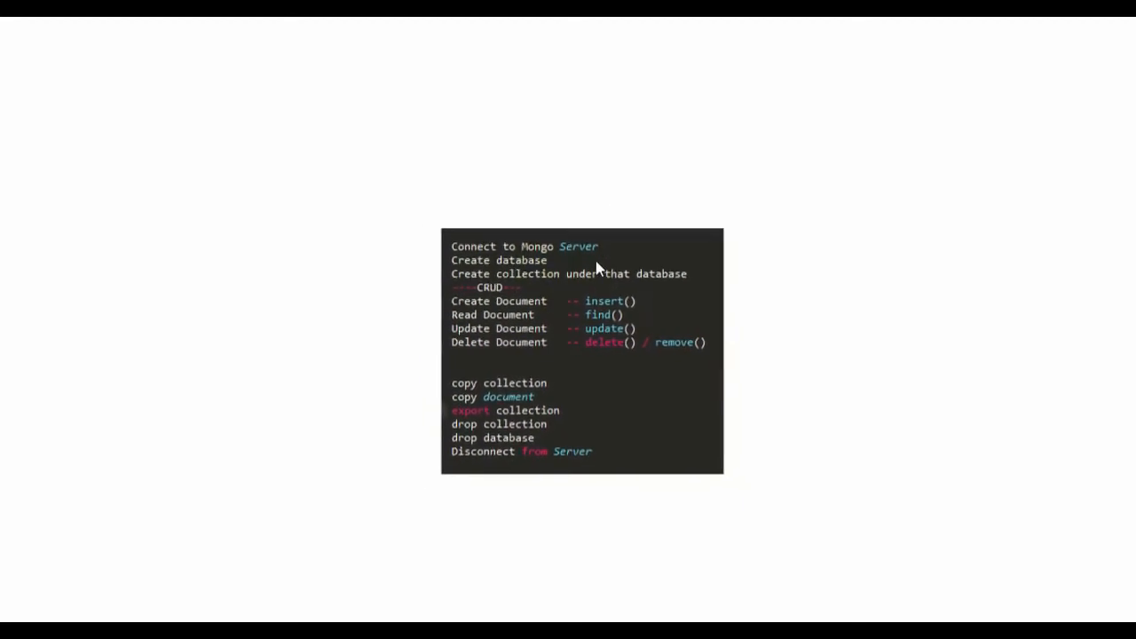
Switch from the presentation to MongoChef and open the Connection Manager.
key("alt+Tab")
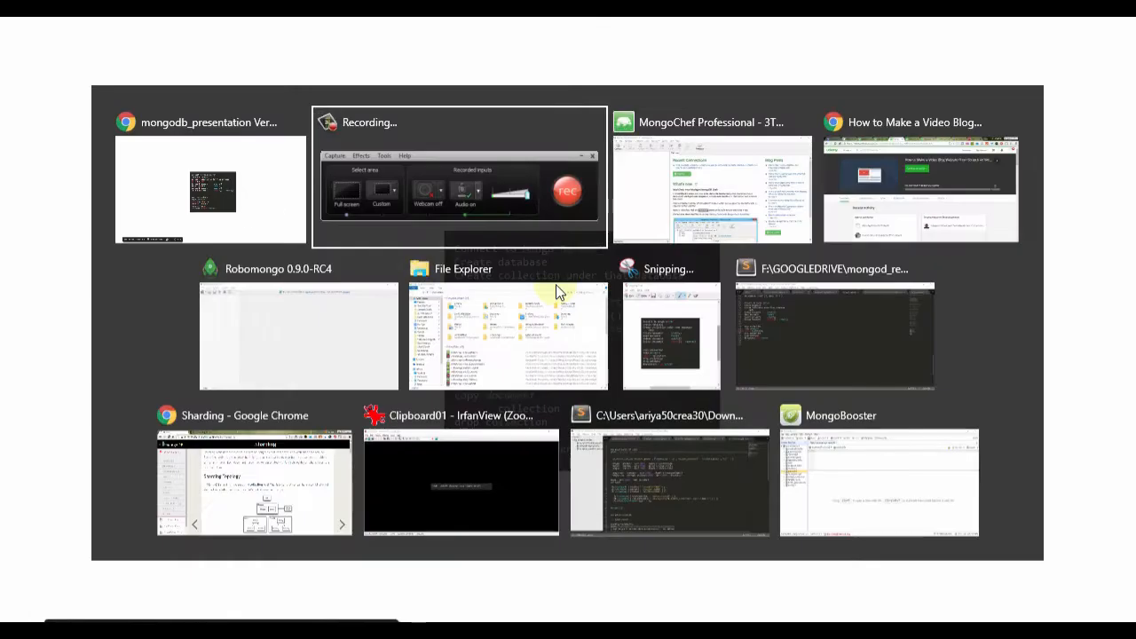
key("alt+Tab")
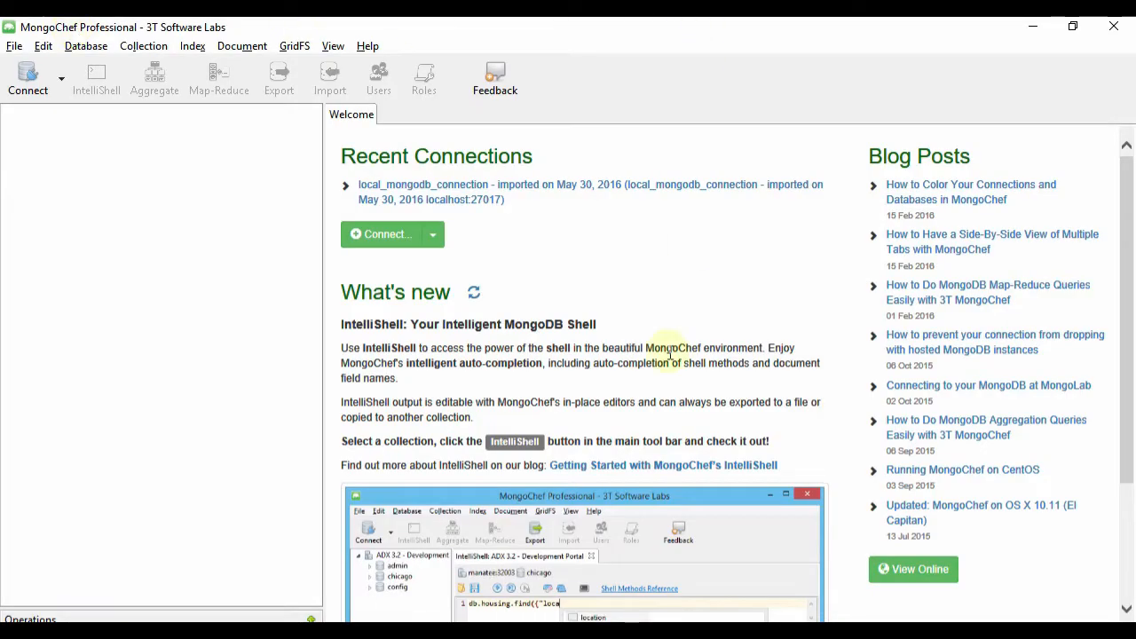
left_click(27, 77)
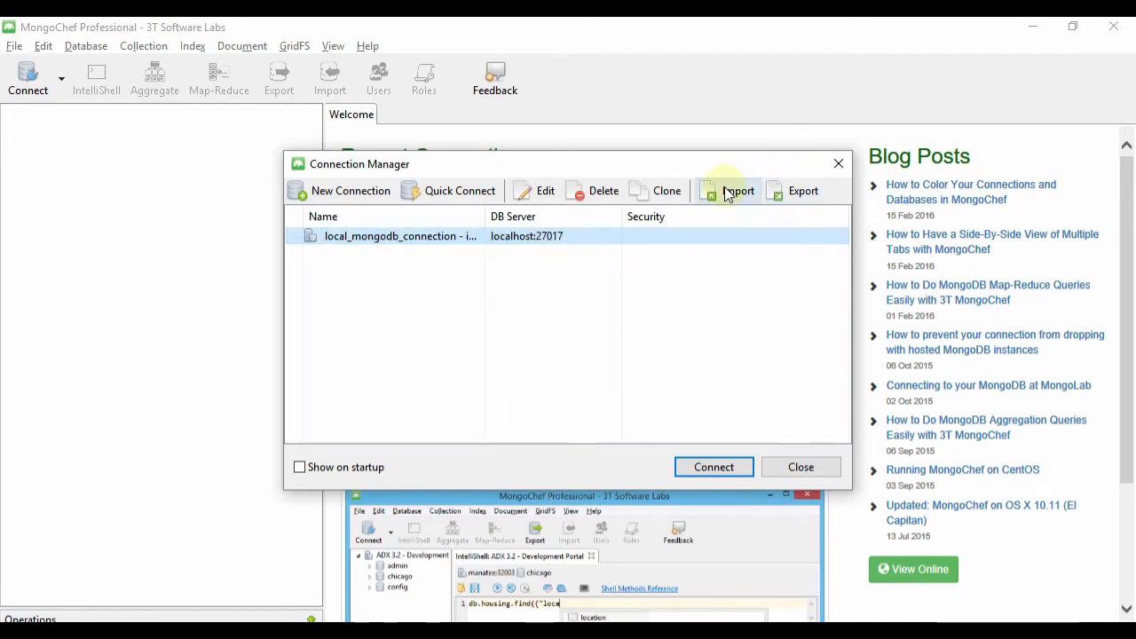
Examine the server and port settings of a new connection, and close the form without saving.
left_click(351, 191)
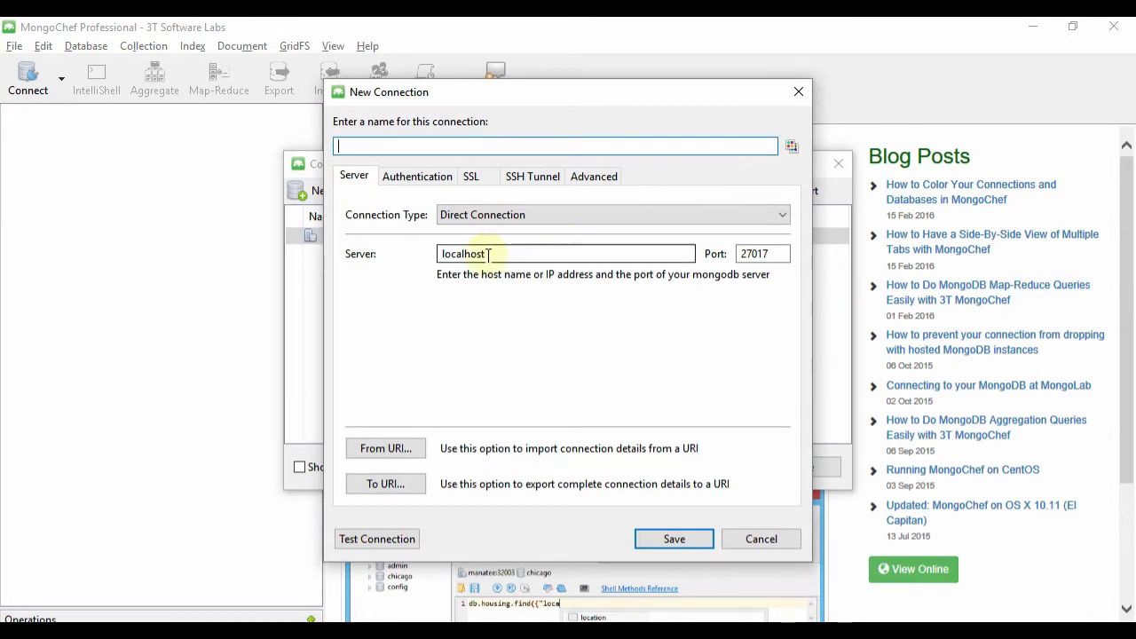
left_click(439, 253)
left_click_drag(487, 253, 387, 254)
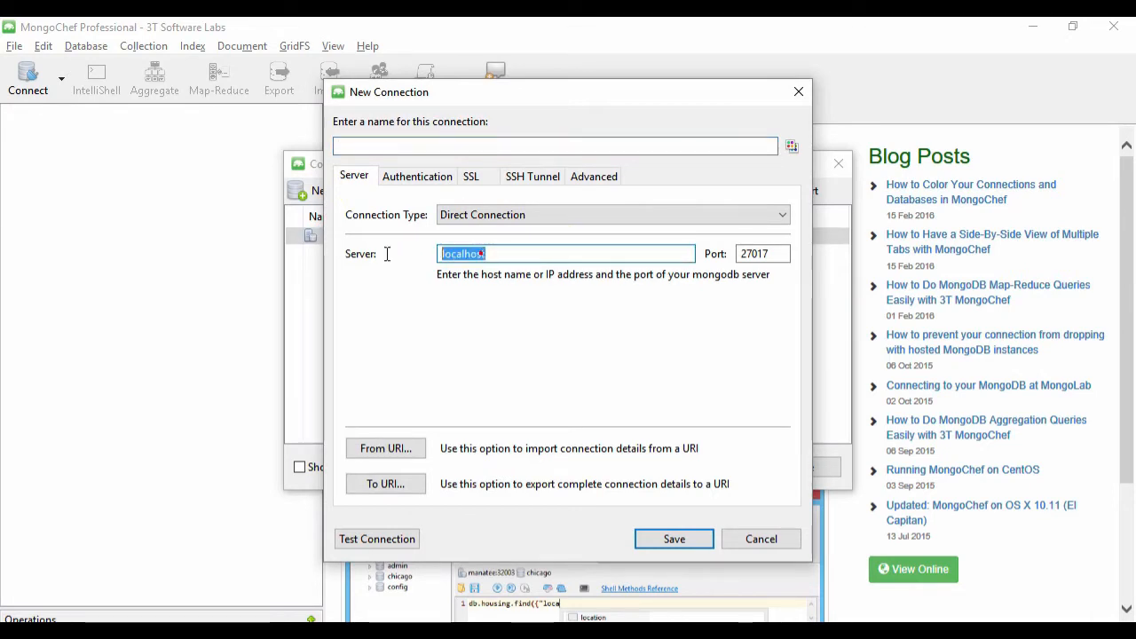
left_click(376, 153)
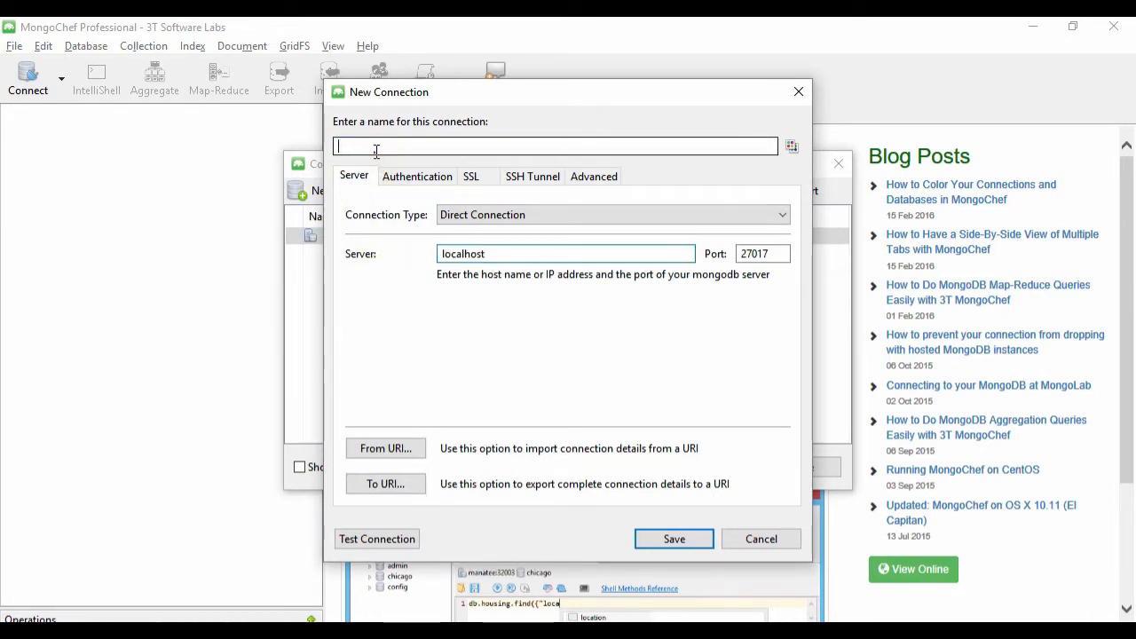
double_click(765, 252)
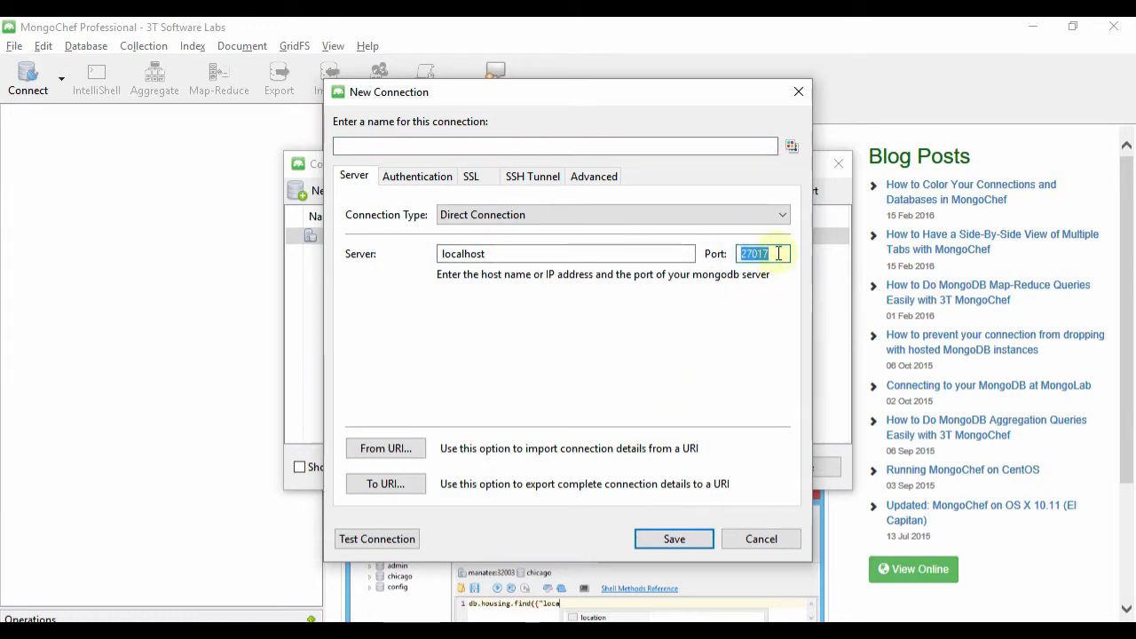
left_click_drag(777, 254, 698, 253)
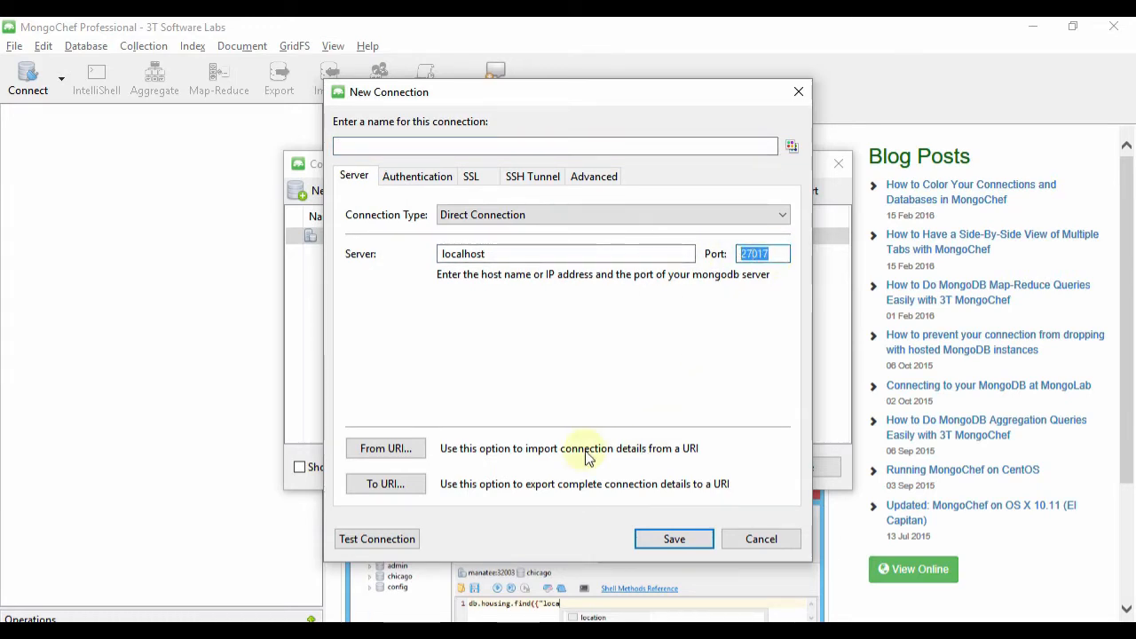
left_click(763, 542)
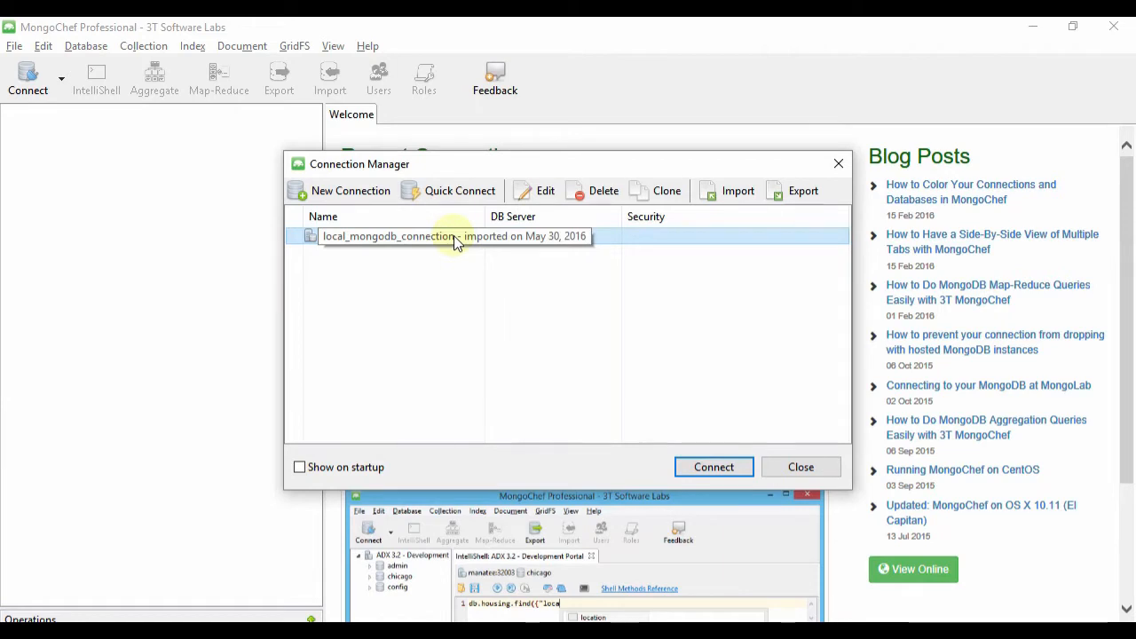
Connect to the saved local_mongodb_connection and add a database named DEMO_CRUD_DB.
left_click(699, 468)
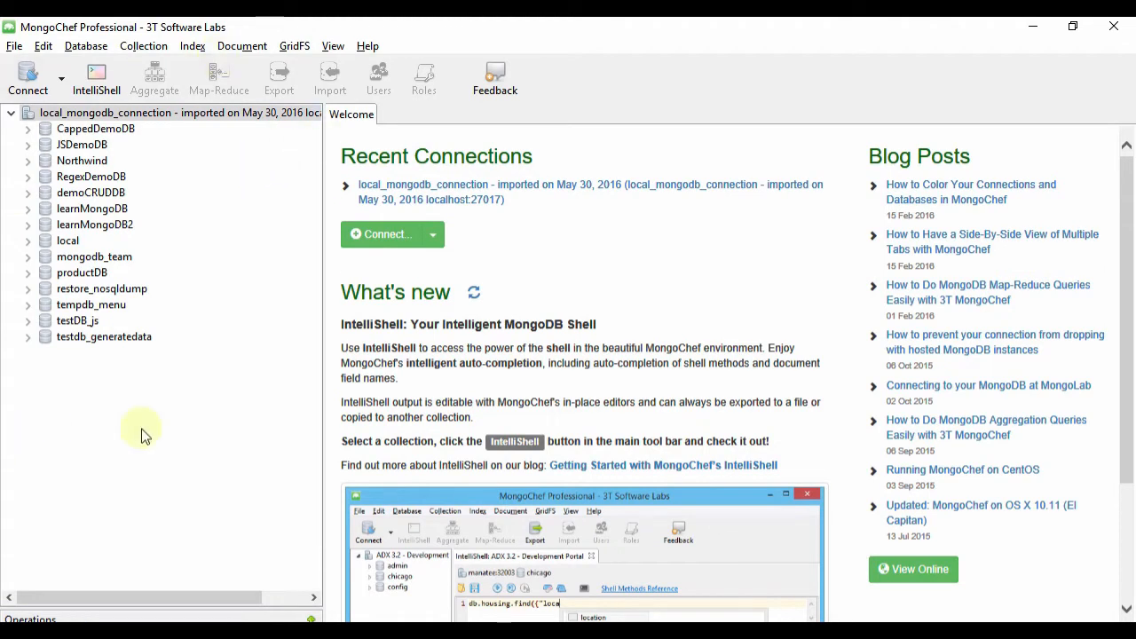
right_click(169, 115)
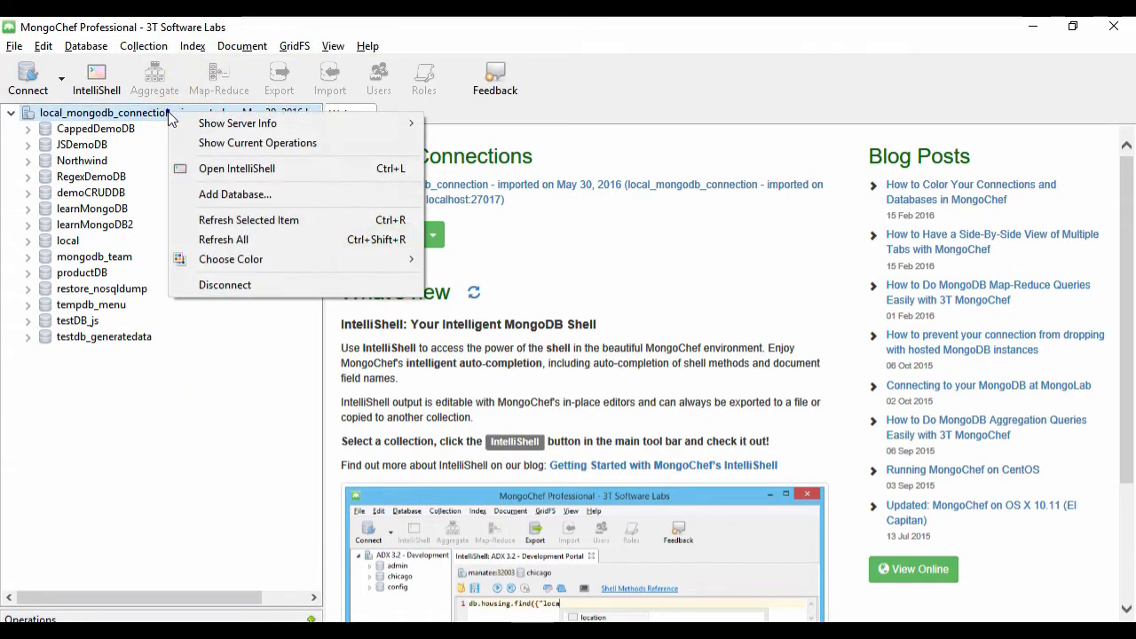
left_click(219, 192)
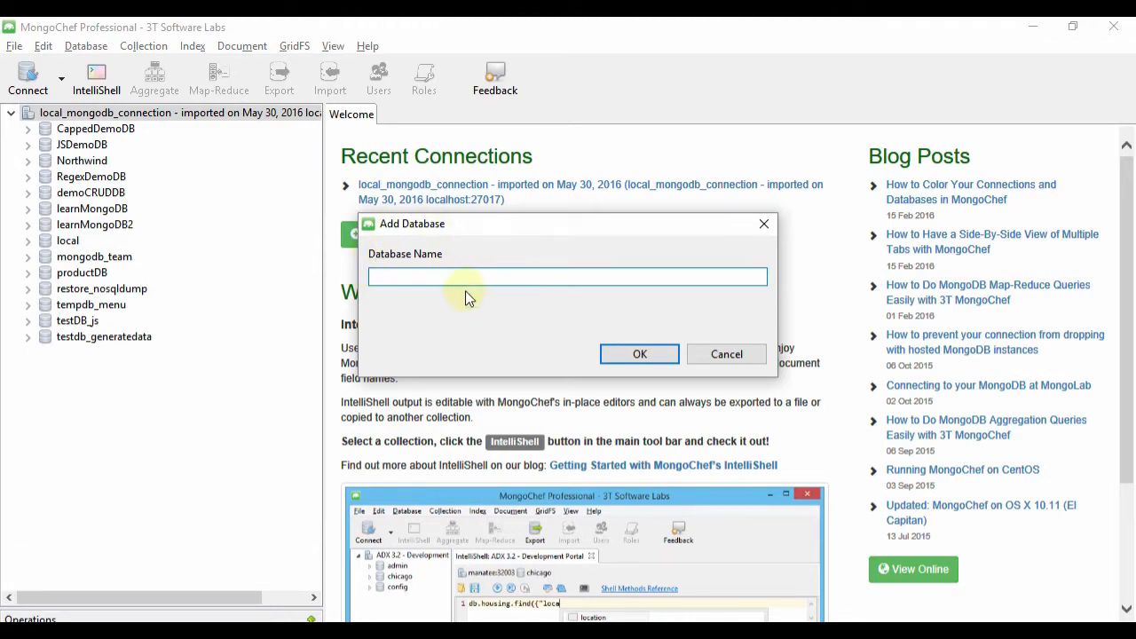
type("DEM")
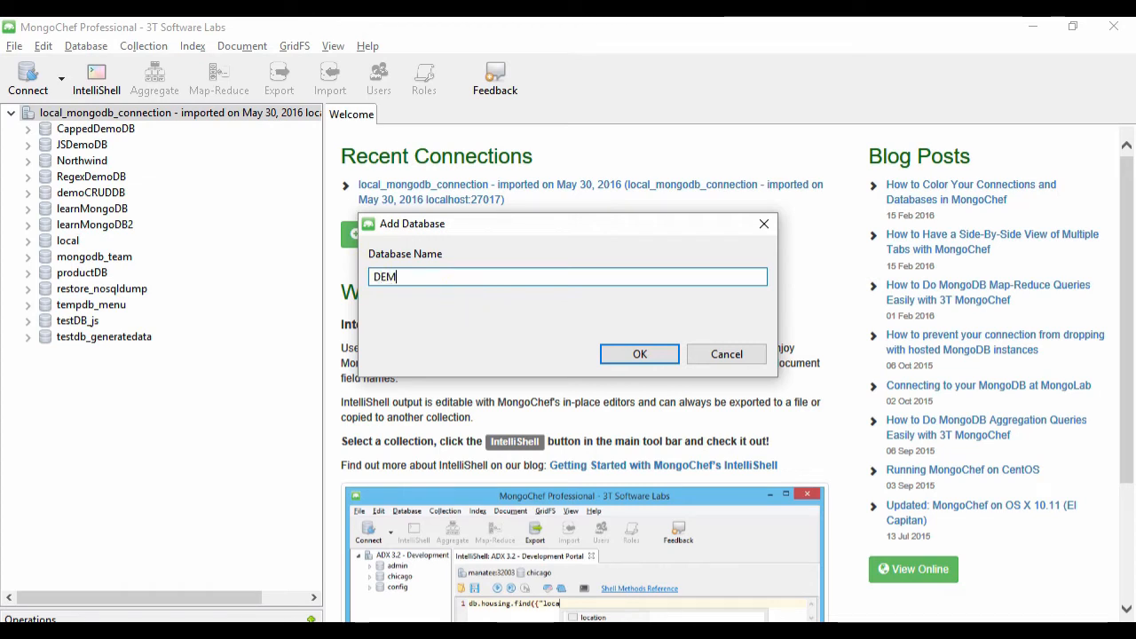
type("O_CRUD_DB")
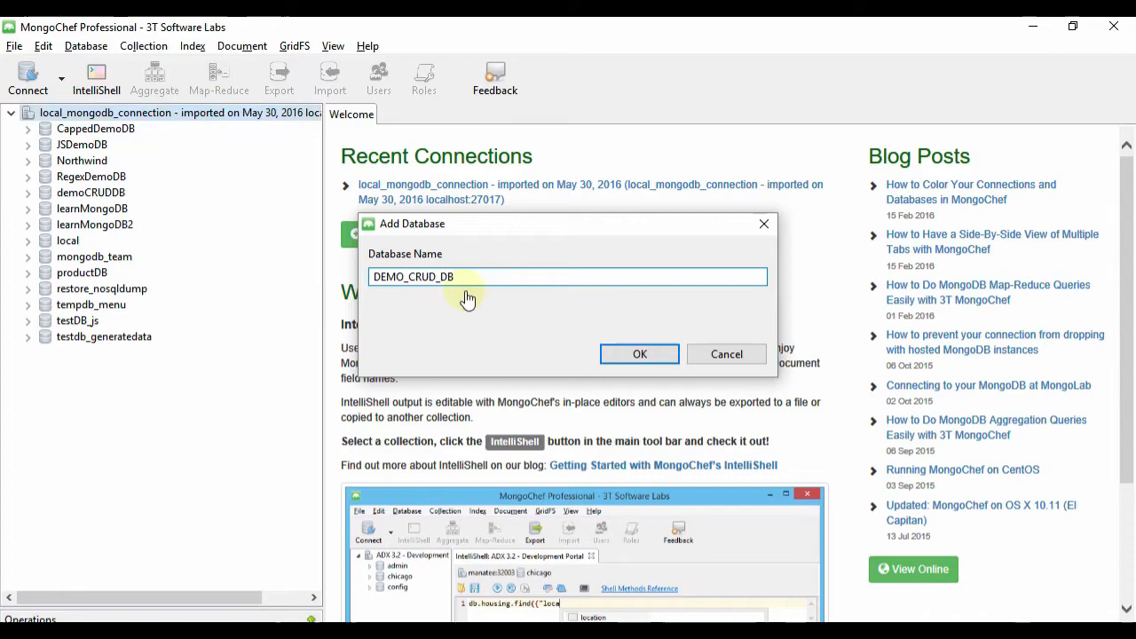
key("Return")
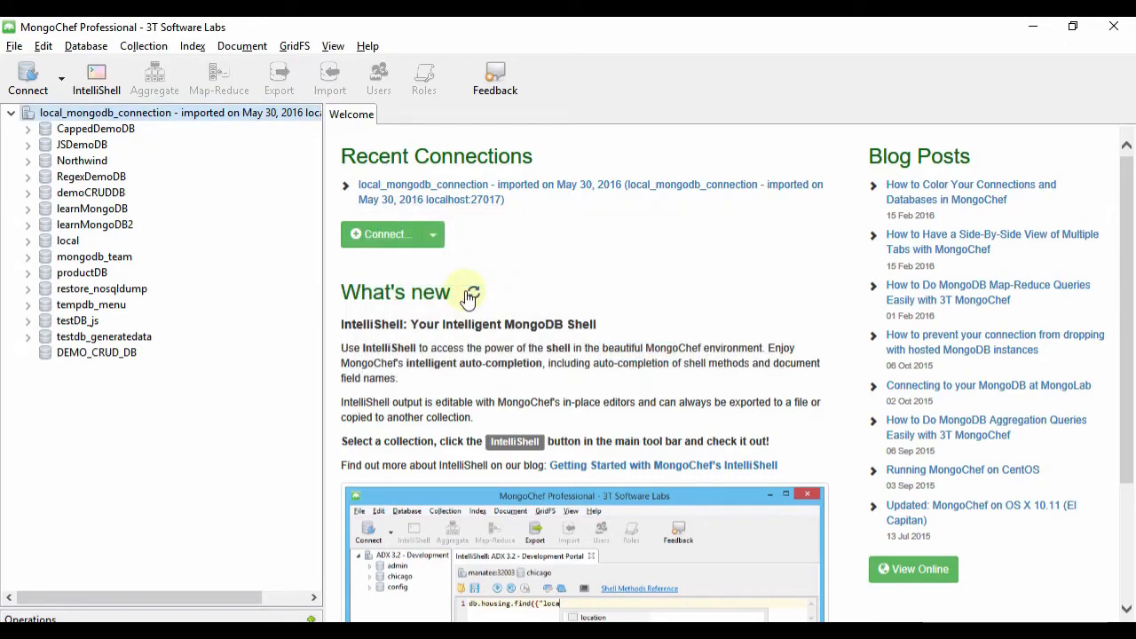
Create a collection named colllection_details in the DEMO_CRUD_DB database, keeping the default options.
left_click(80, 353)
right_click(80, 353)
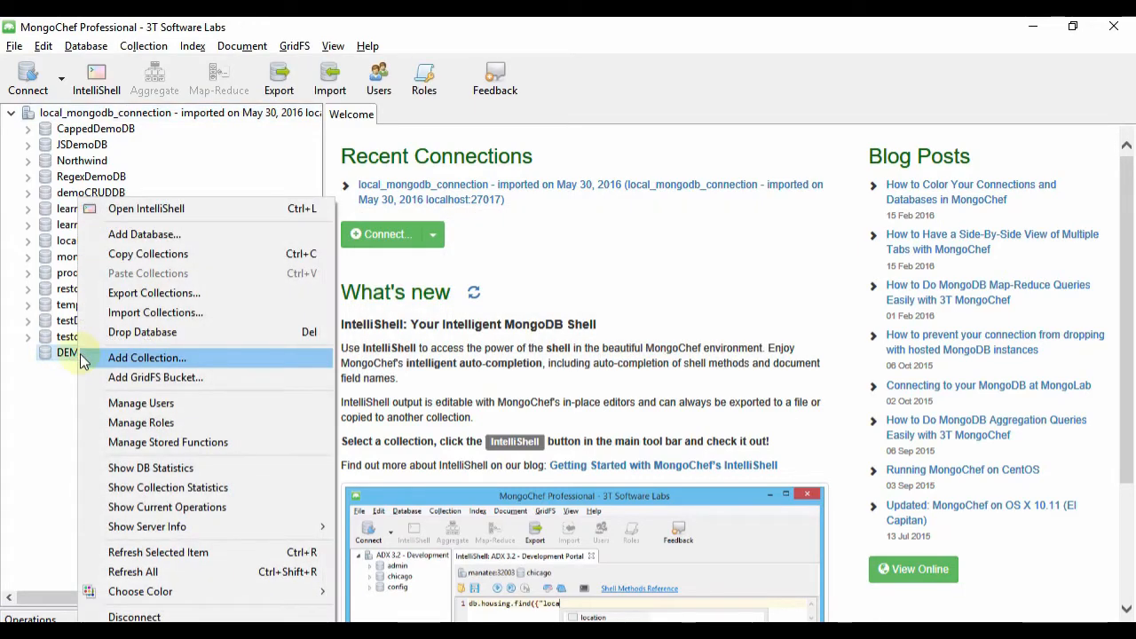
left_click(144, 361)
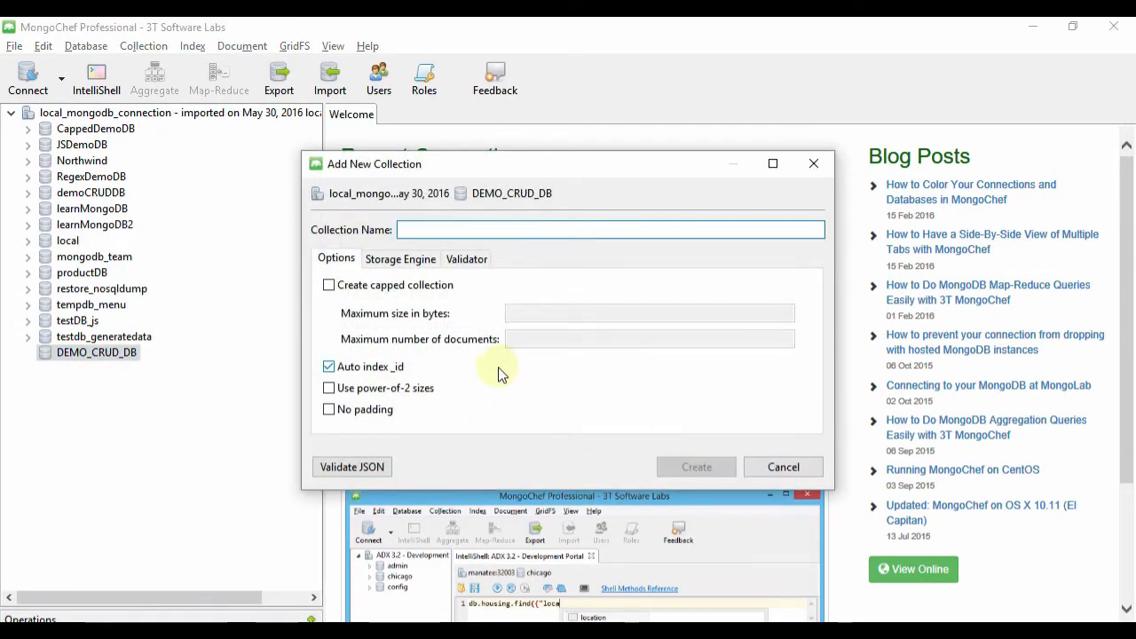
type("colllection_personal_details")
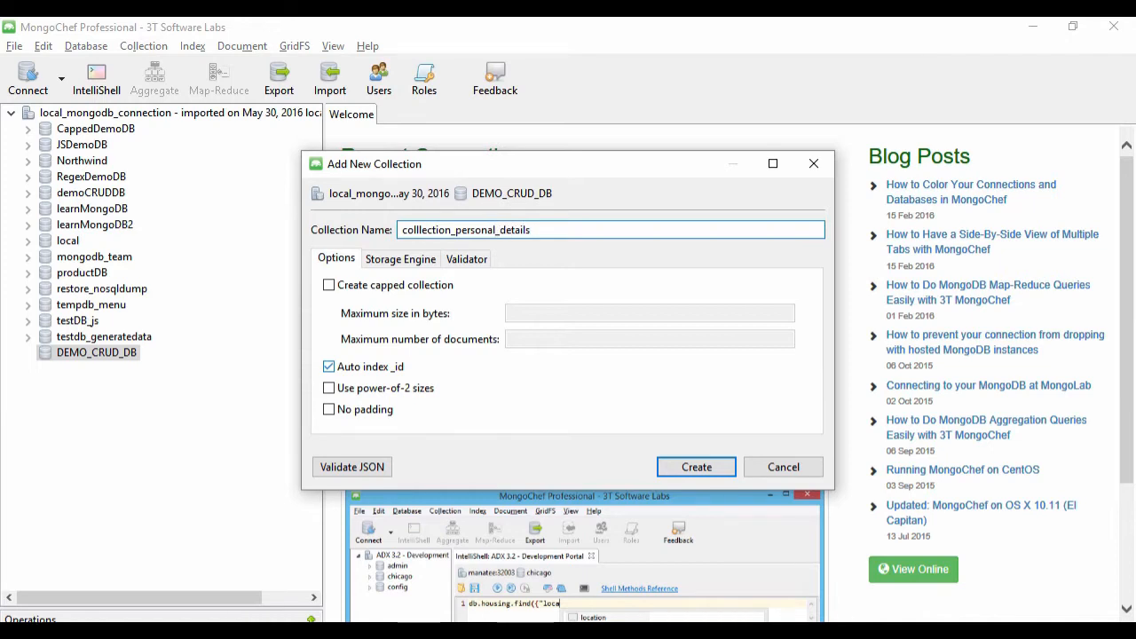
key("BackSpace")
key("BackSpace")
key("BackSpace")
key("BackSpace")
key("BackSpace")
key("BackSpace")
key("BackSpace")
key("BackSpace")
key("BackSpace")
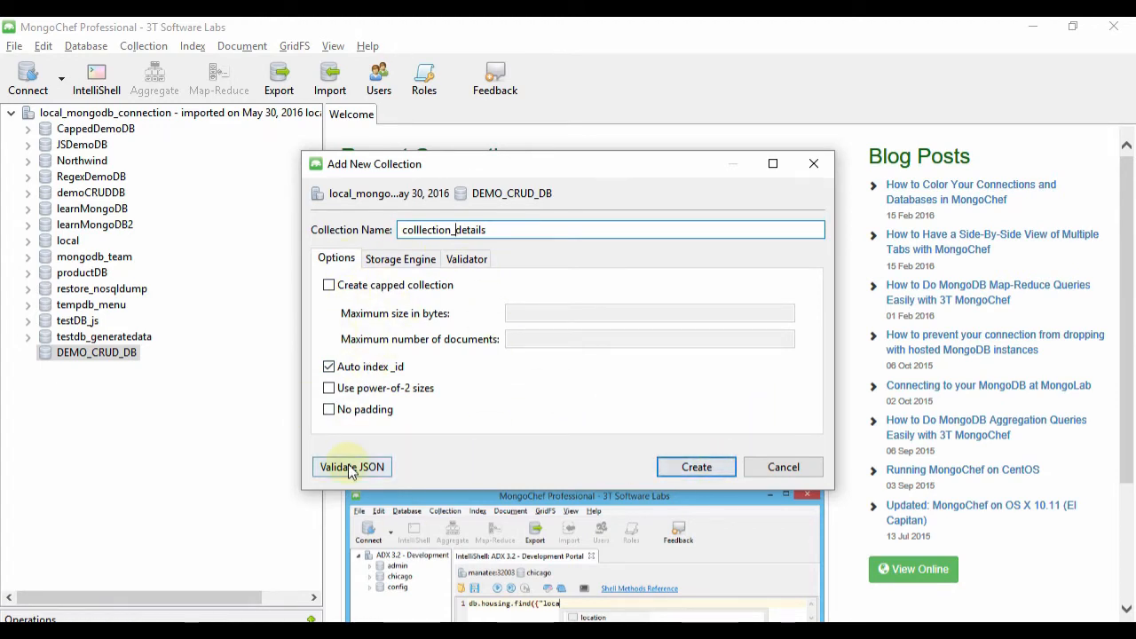
left_click(690, 464)
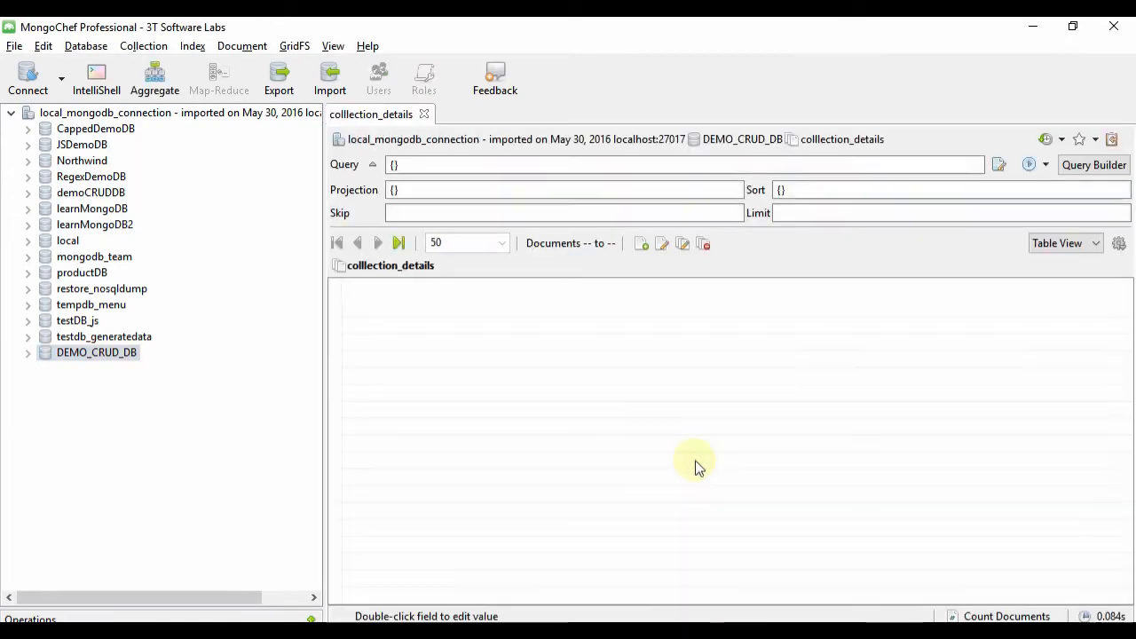
Expand DEMO_CRUD_DB in the connection tree and show the Query Builder for colllection_details.
left_click(29, 353)
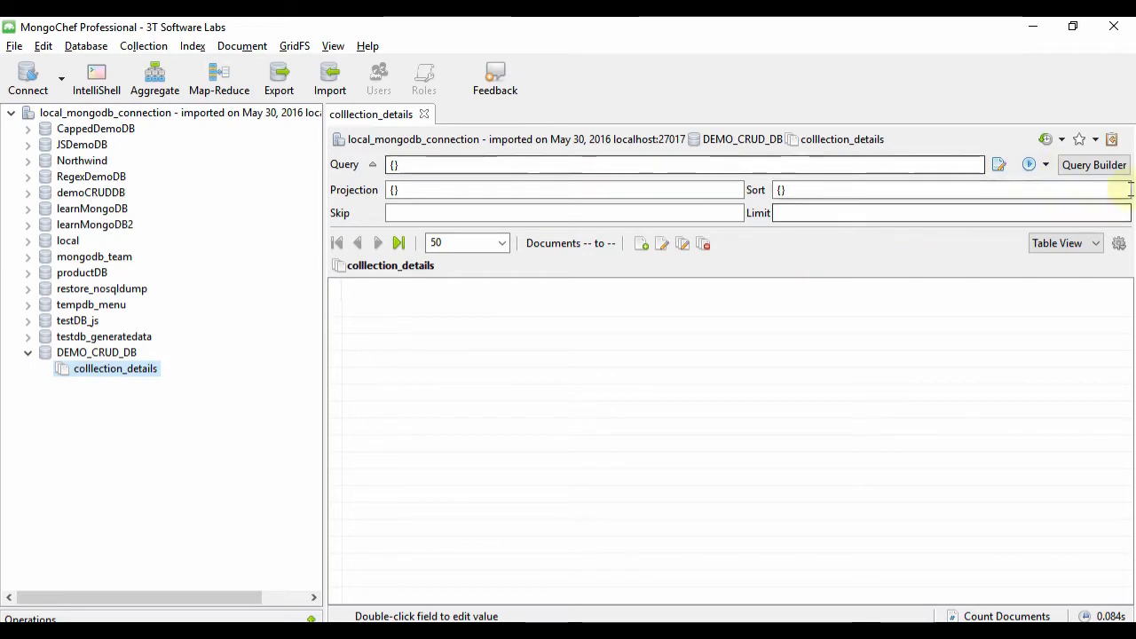
left_click(1086, 170)
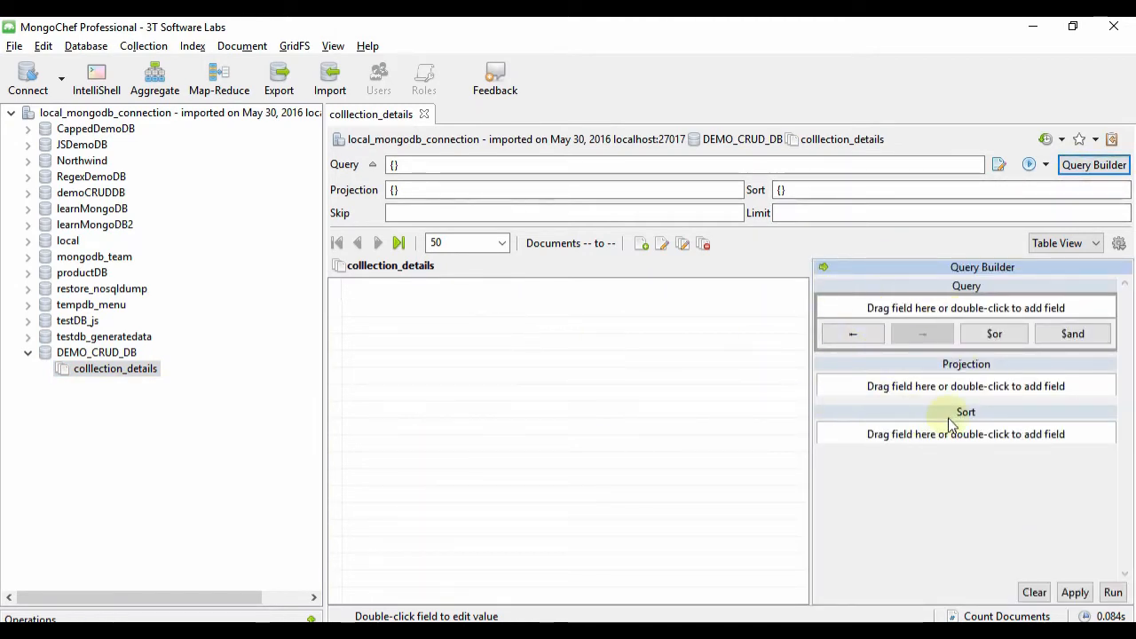
left_click(565, 372)
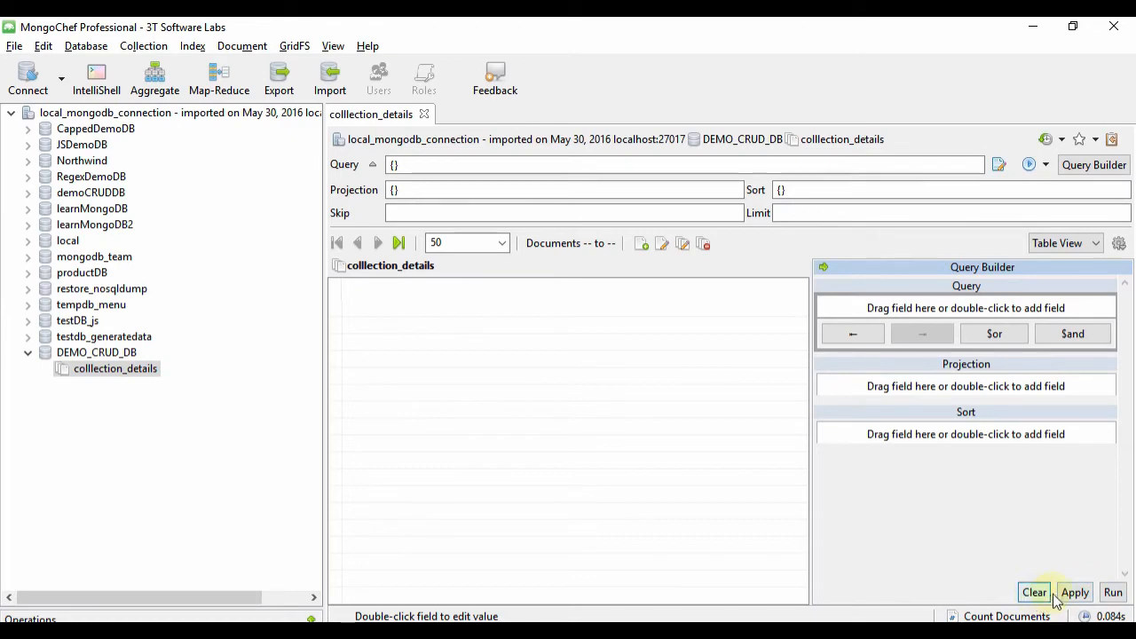
Open another collection view of colllection_details.
right_click(120, 372)
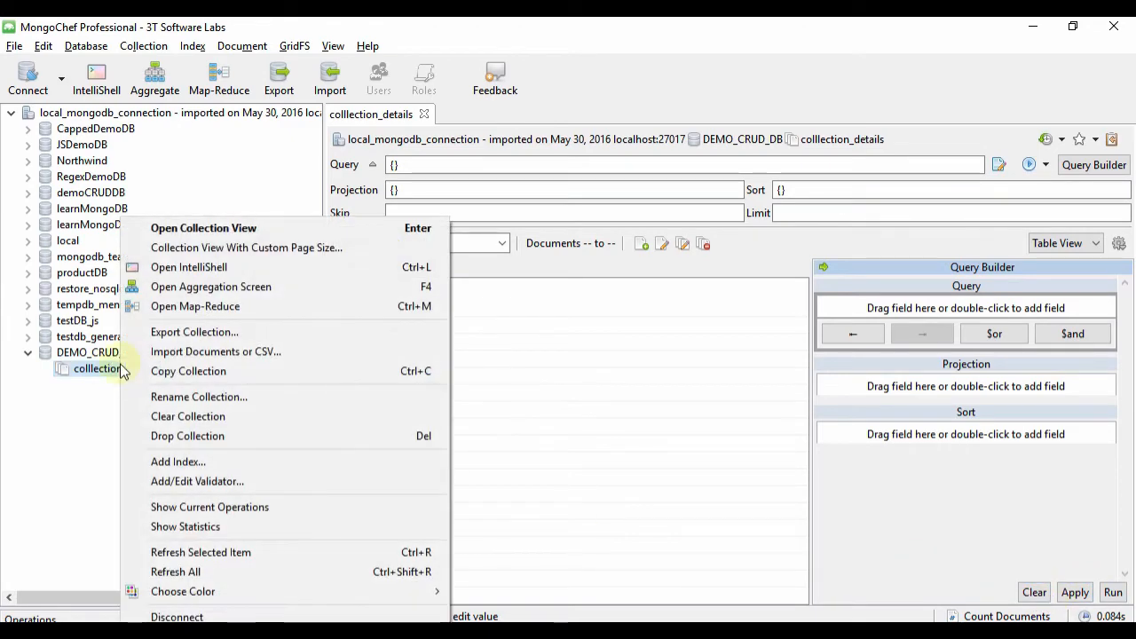
left_click(193, 230)
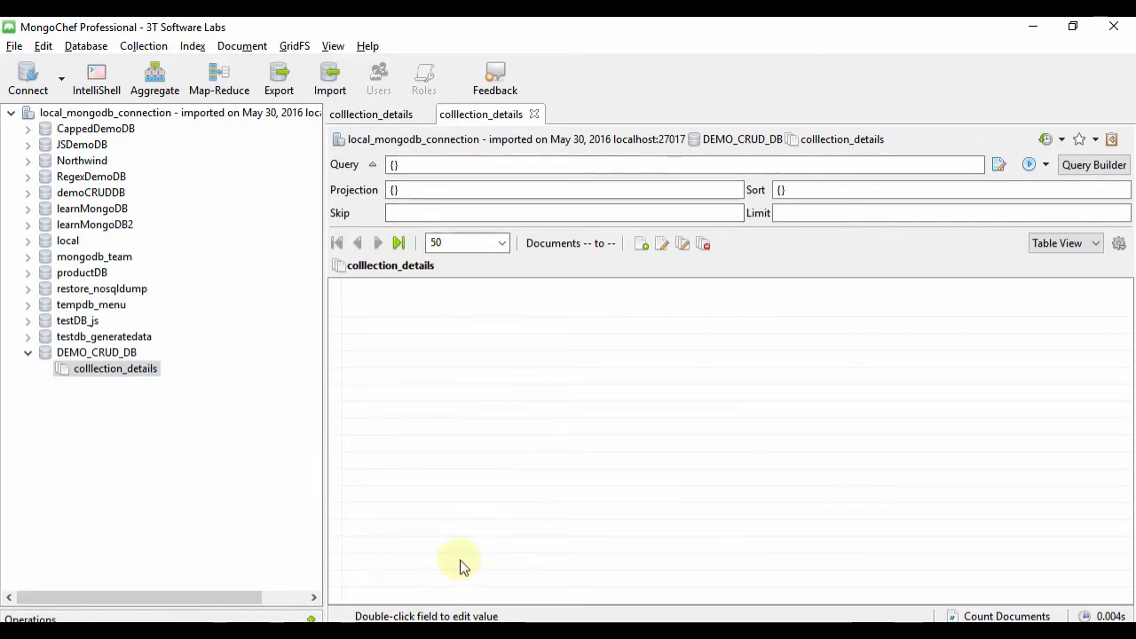
Review the list of CRUD operations in the Chrome presentation and return to MongoChef.
key("alt+Tab")
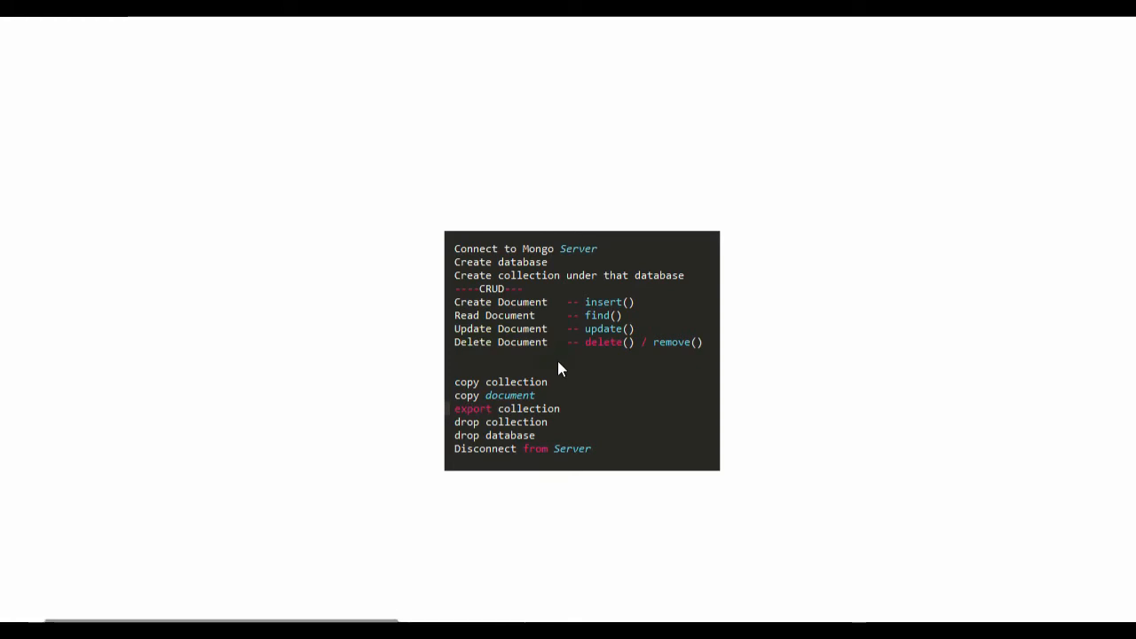
left_click(398, 340)
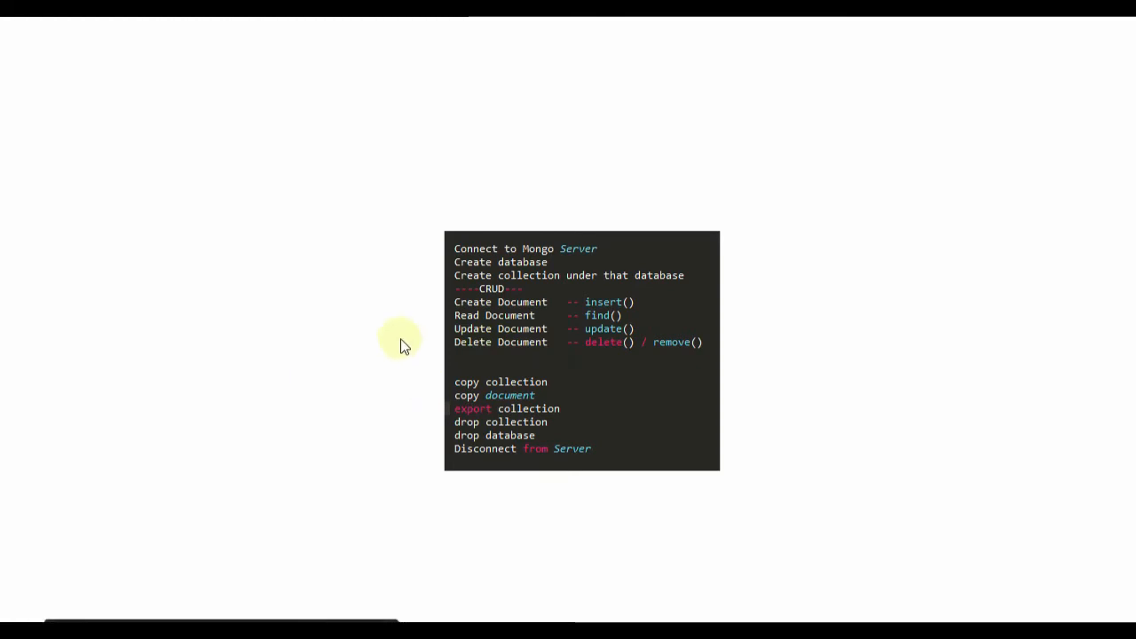
key("alt+Tab")
key("Tab")
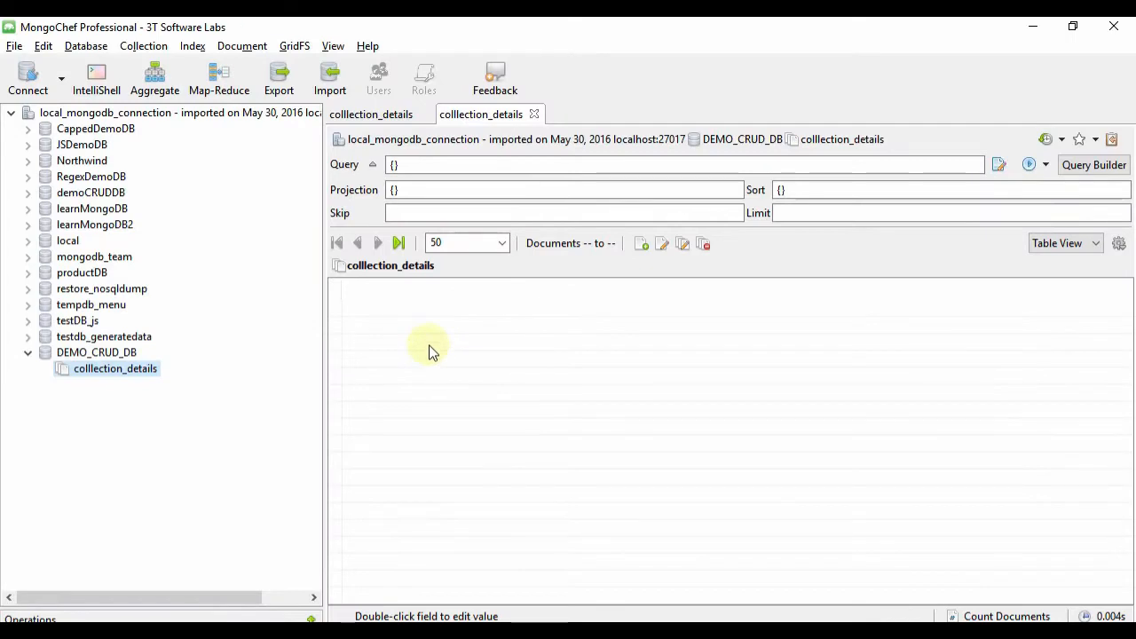
Start adding a JSON document to colllection_details and place the cursor after its _id field.
right_click(428, 351)
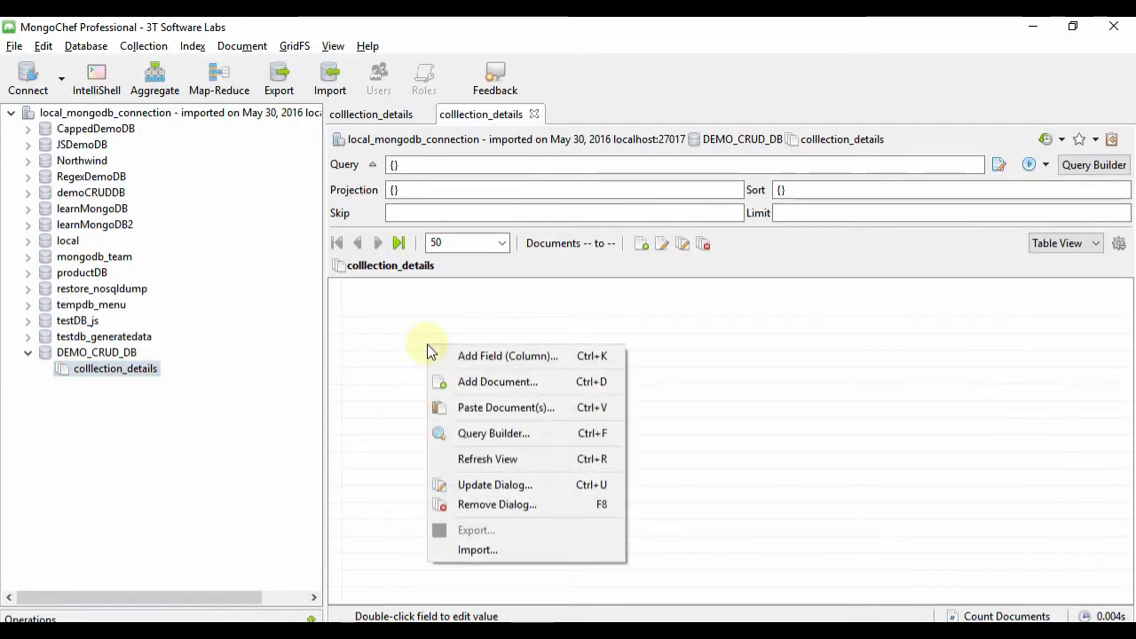
left_click(495, 390)
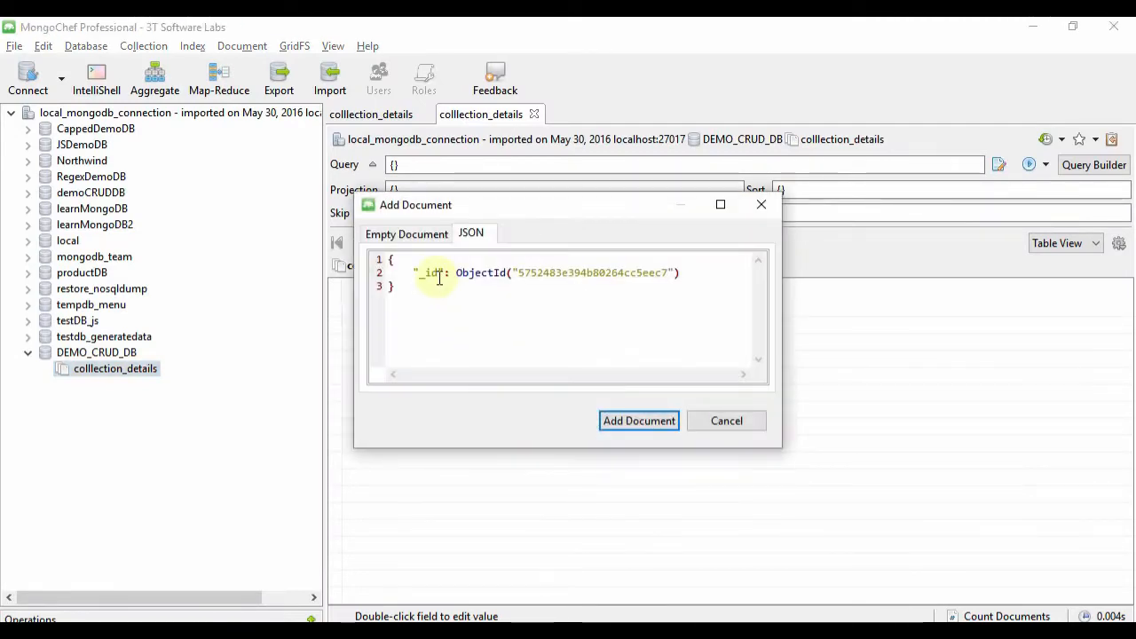
left_click(689, 273)
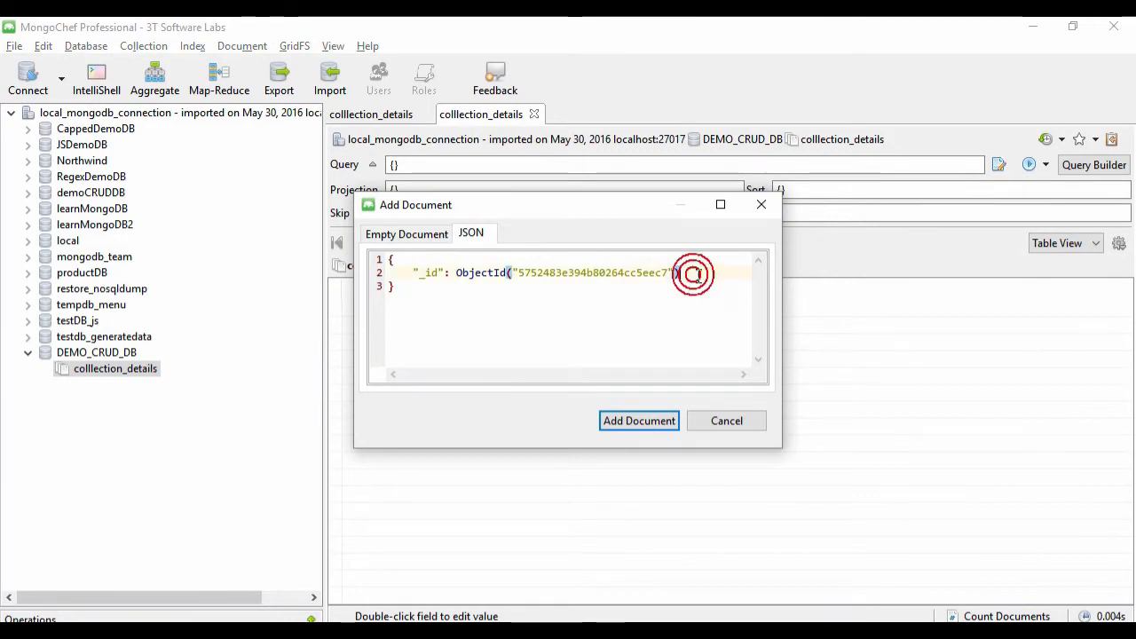
Replace the default JSON with the copied person example from the Wikipedia JSON page and add the document to colllection_details.
key("alt+Tab")
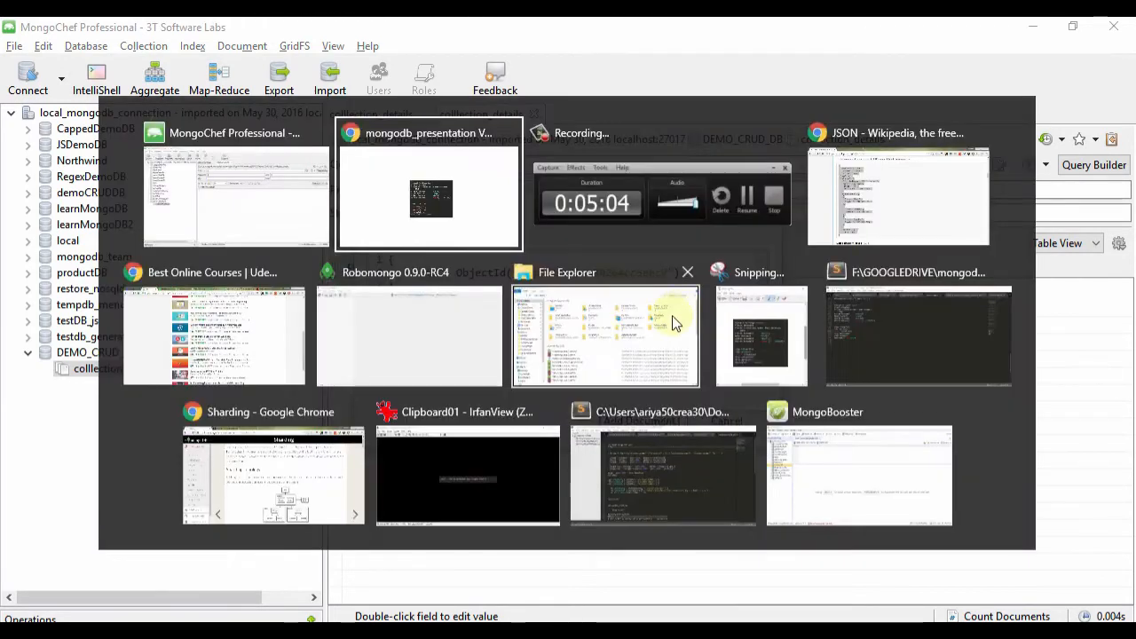
key("alt+Tab")
key("alt+Tab")
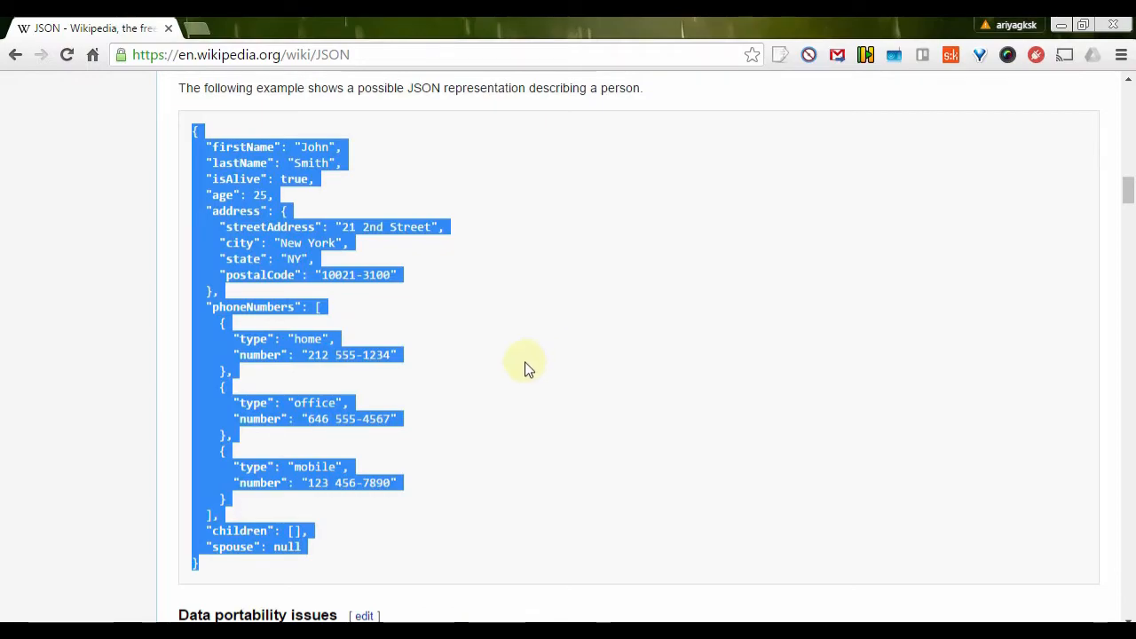
key("alt+Tab")
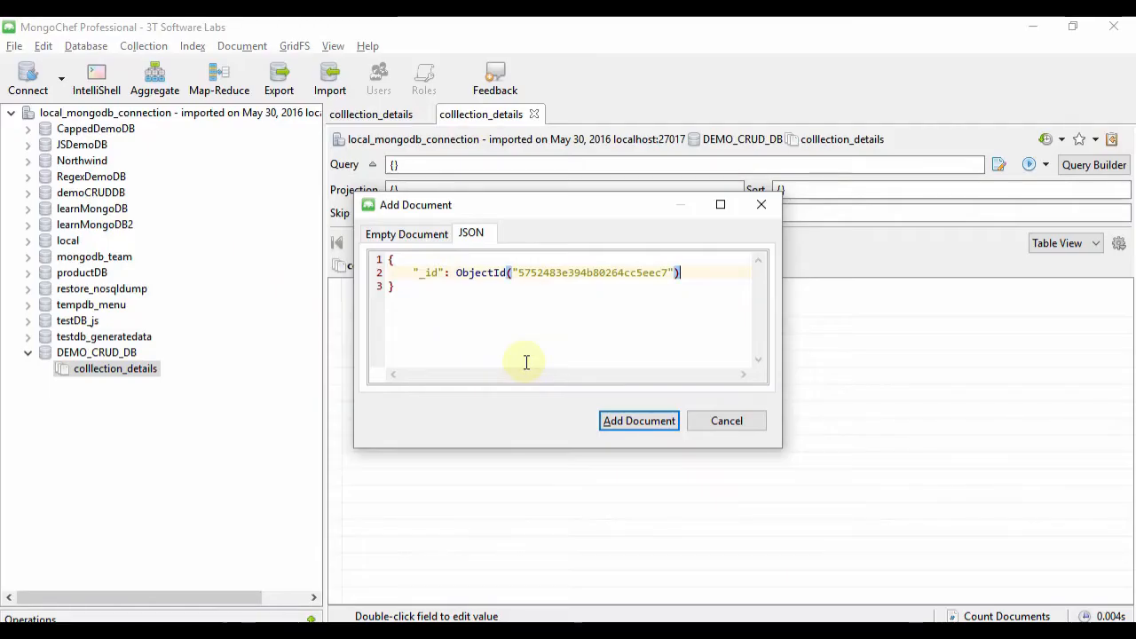
key("ctrl+a")
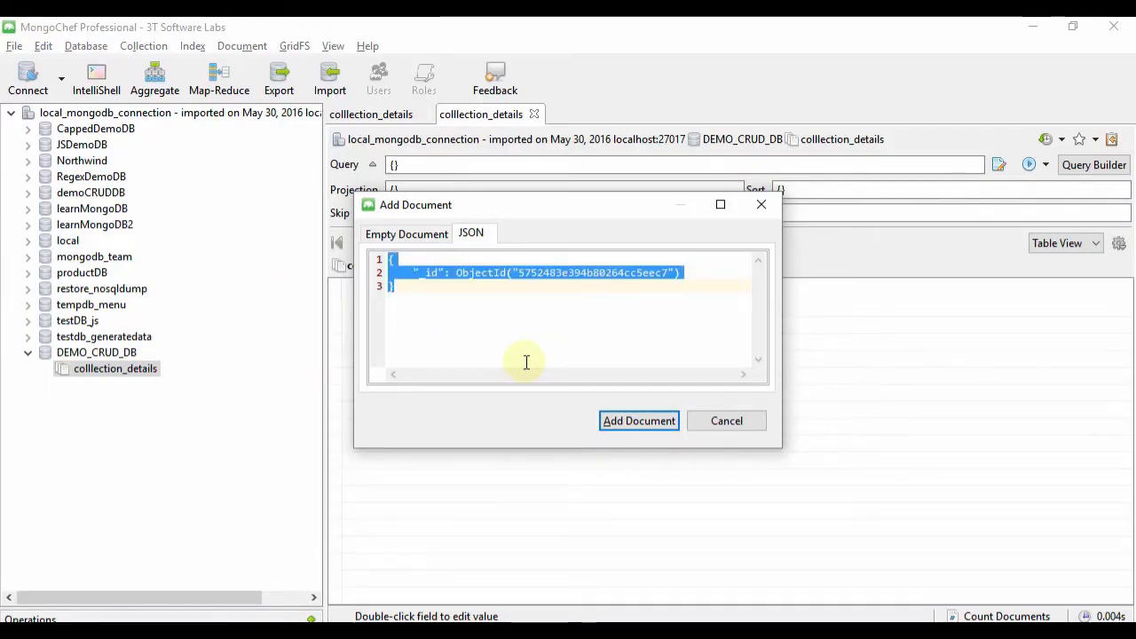
key("ctrl+v")
left_click(627, 422)
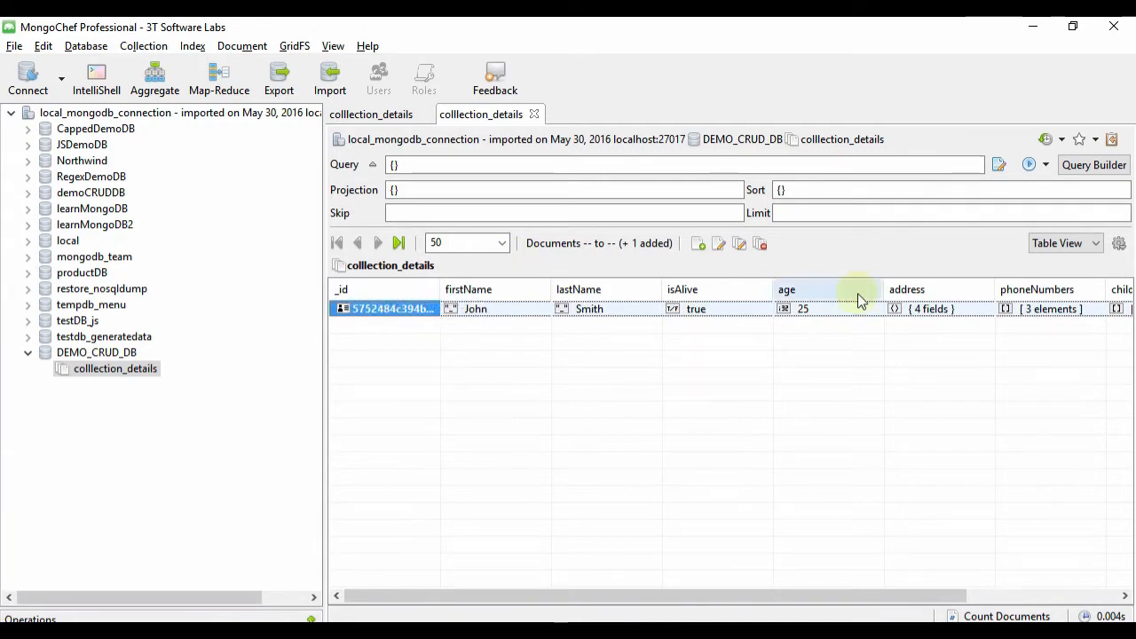
Show colllection_details in Tree View and expand the added document to examine its fields.
left_click(1047, 243)
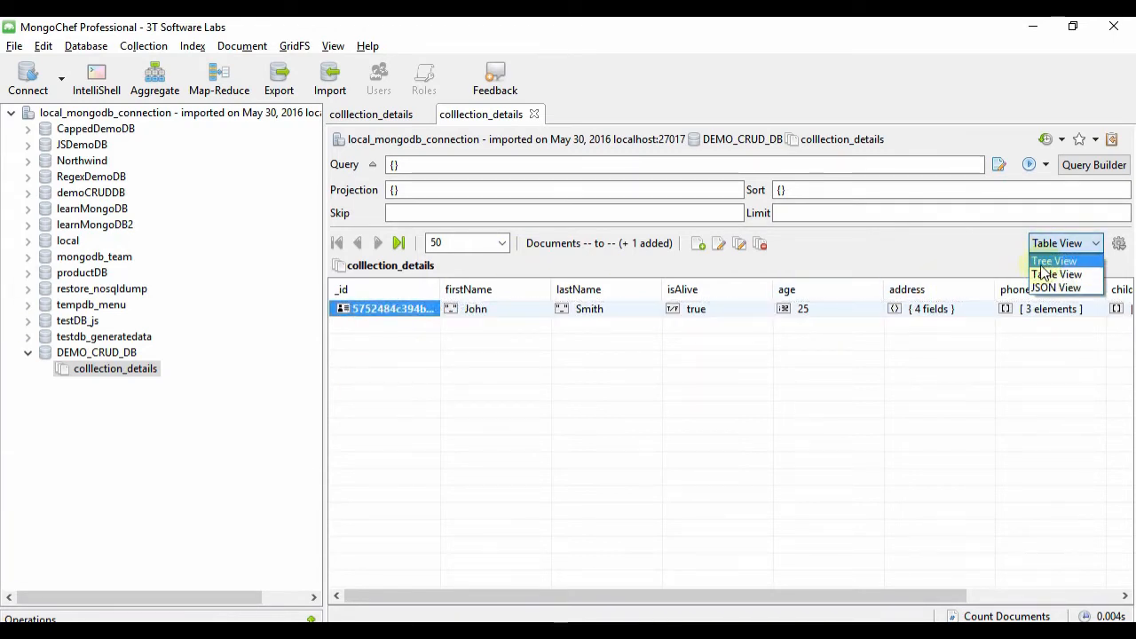
left_click(1044, 263)
left_click(338, 290)
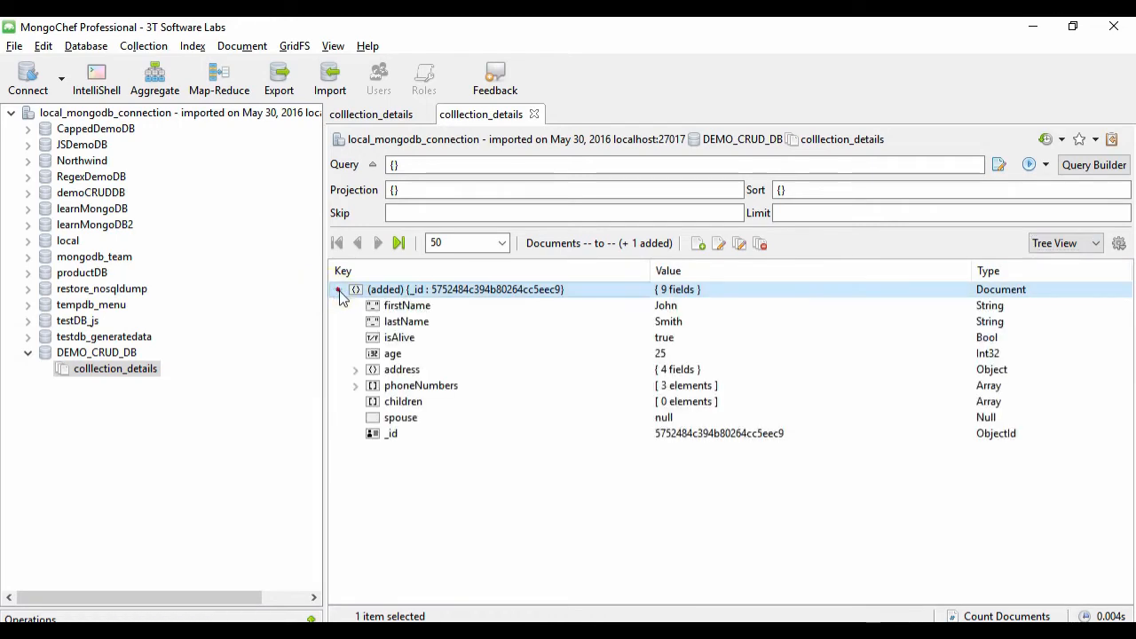
Switch the results to JSON View and examine the added document down to its _id line.
left_click(1048, 244)
left_click(1041, 286)
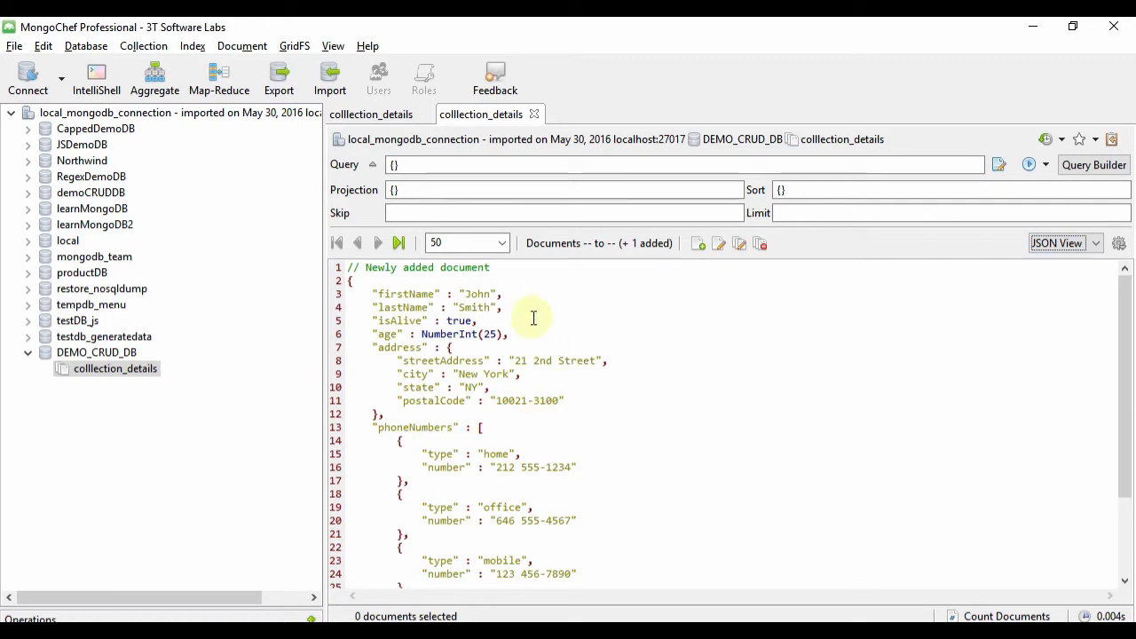
left_click(508, 334)
scroll(512, 337, "down", 3)
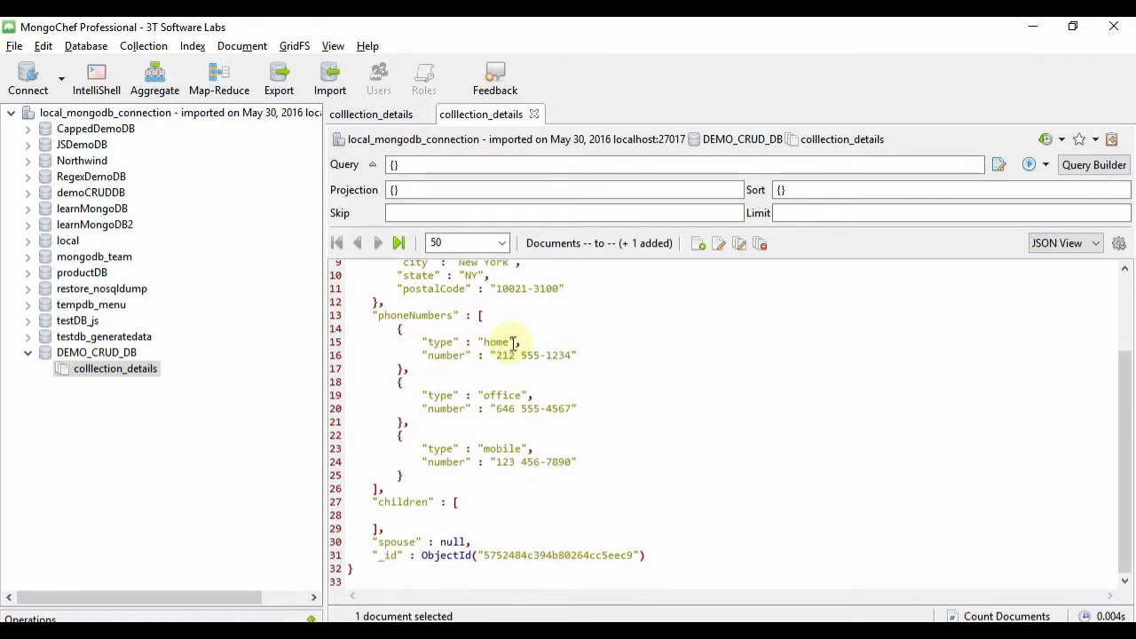
left_click_drag(379, 557, 643, 555)
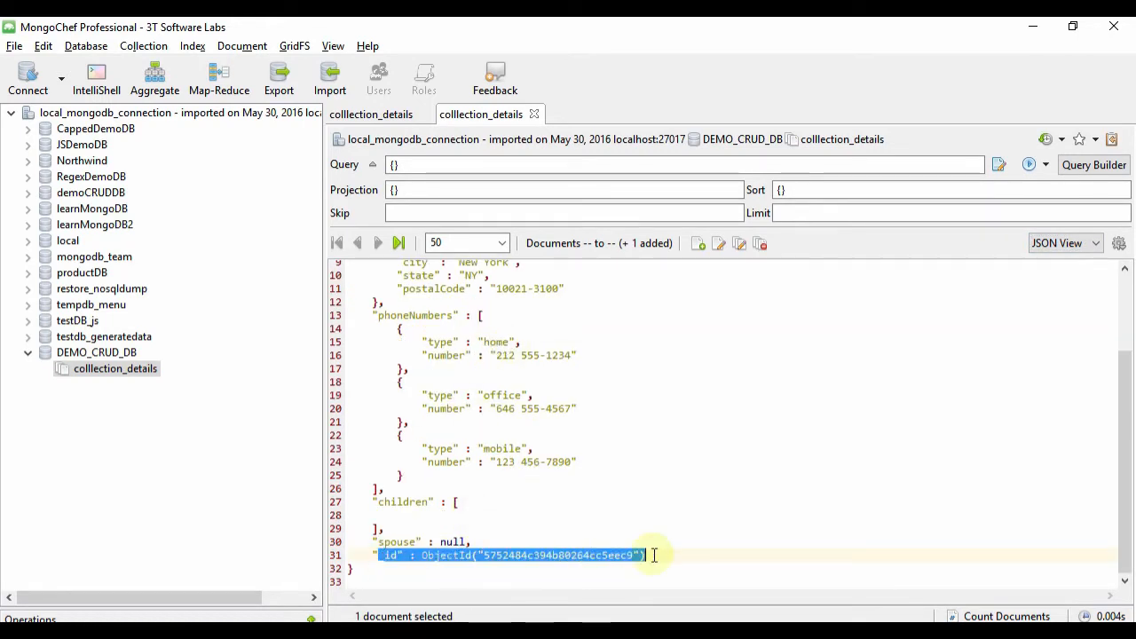
scroll(651, 556, "up", 3)
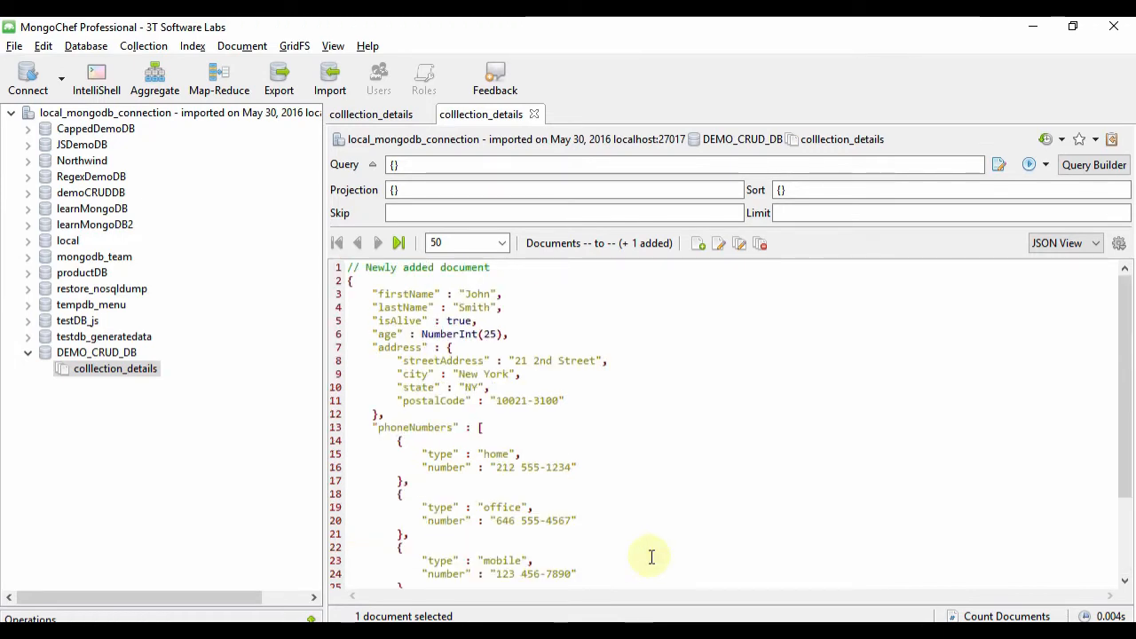
Start another JSON document in colllection_details, replacing the default _id line with product_name:"Laptop".
right_click(839, 357)
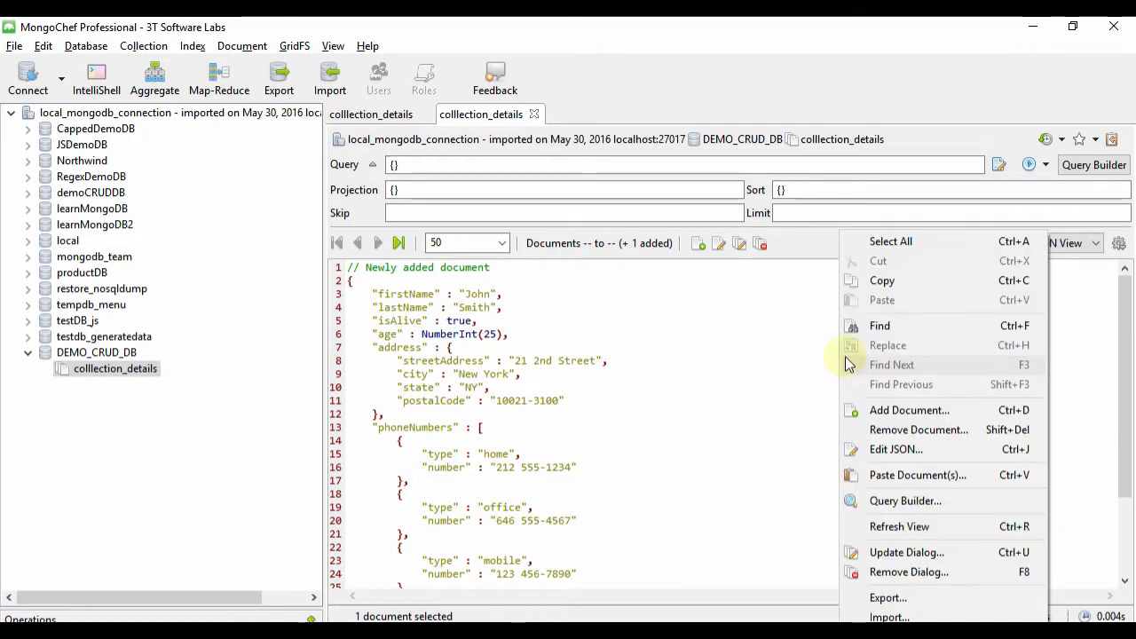
left_click(890, 415)
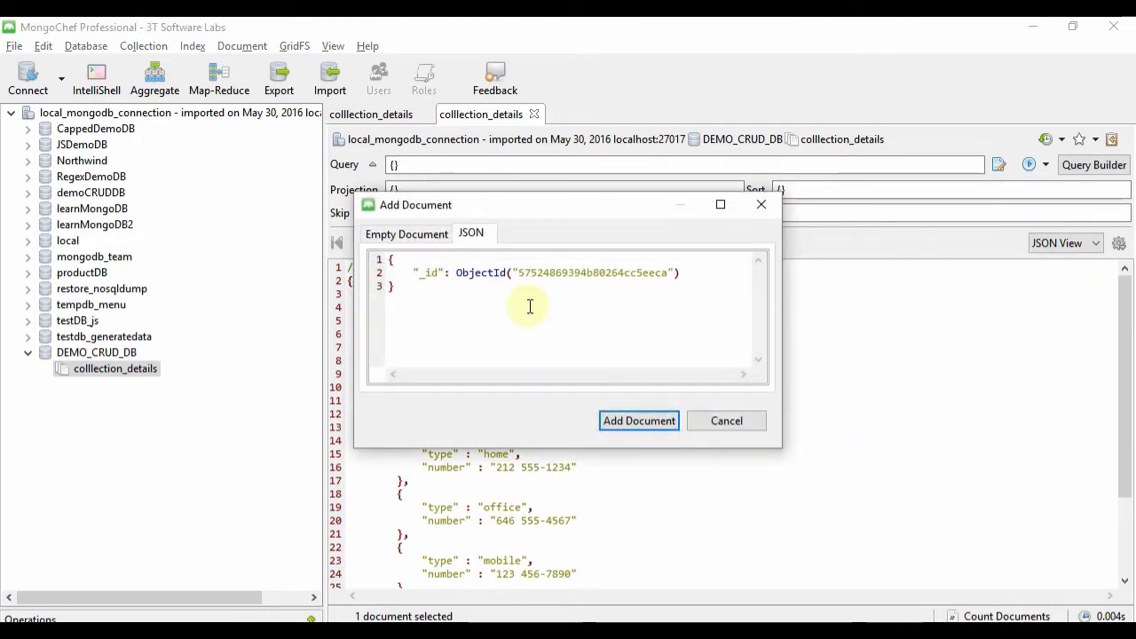
left_click_drag(708, 275, 408, 273)
key("BackSpace")
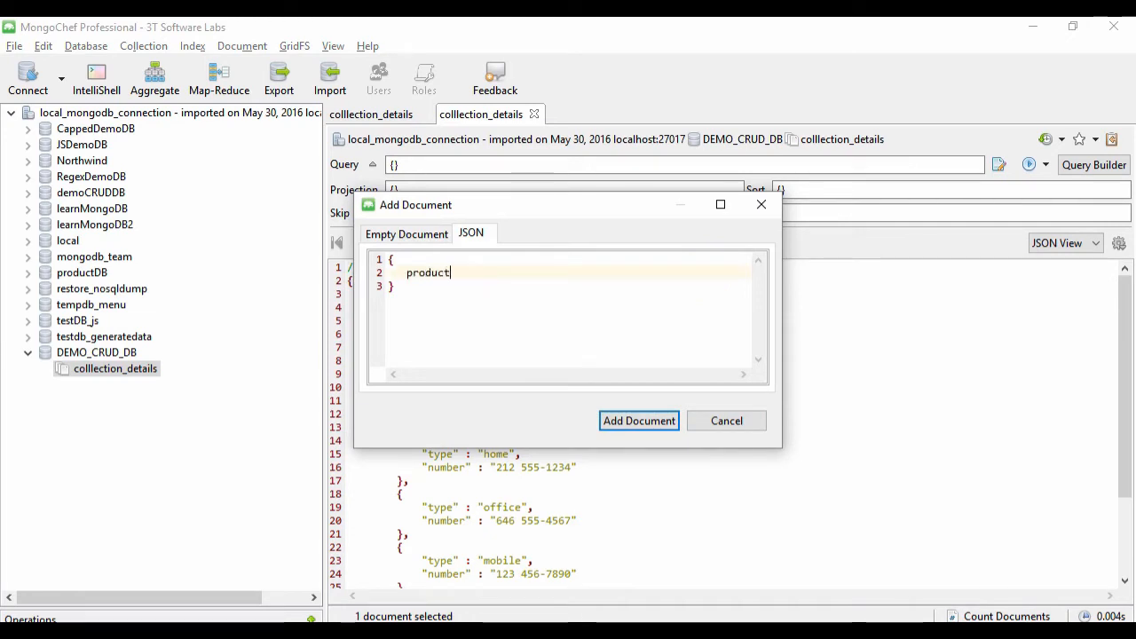
type("name:")
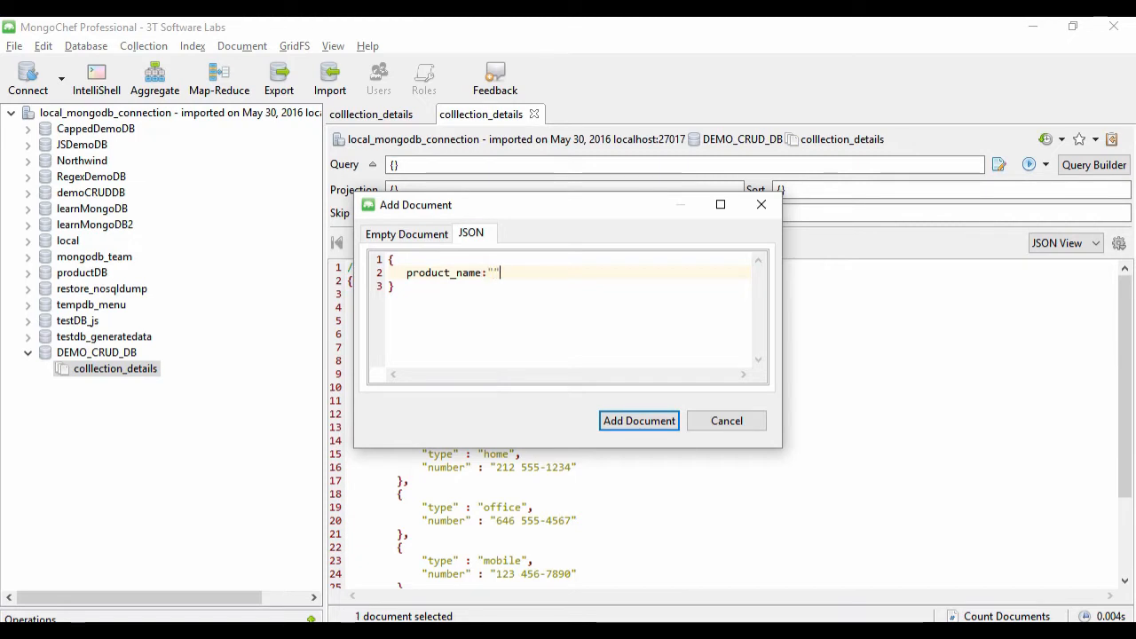
type("\"Laptopr")
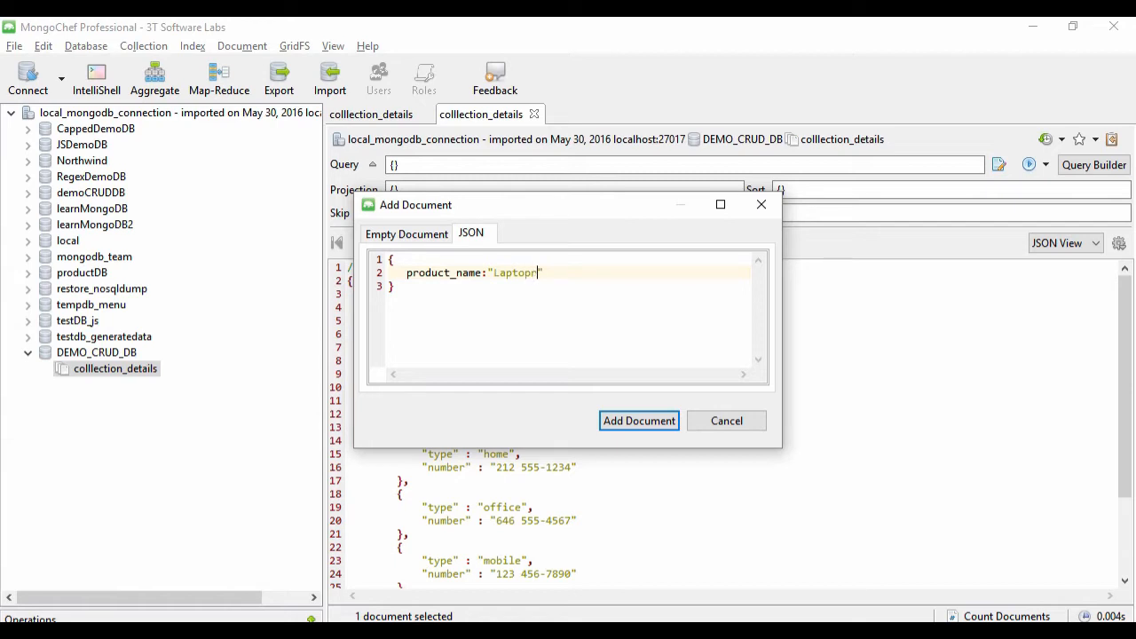
key("BackSpace")
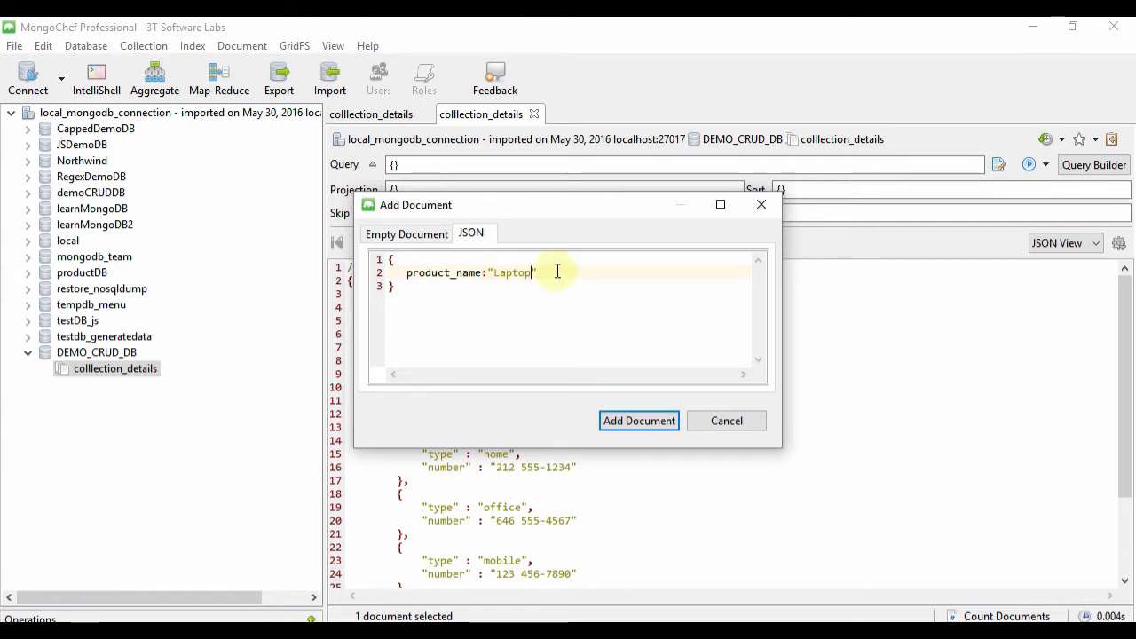
key("Return")
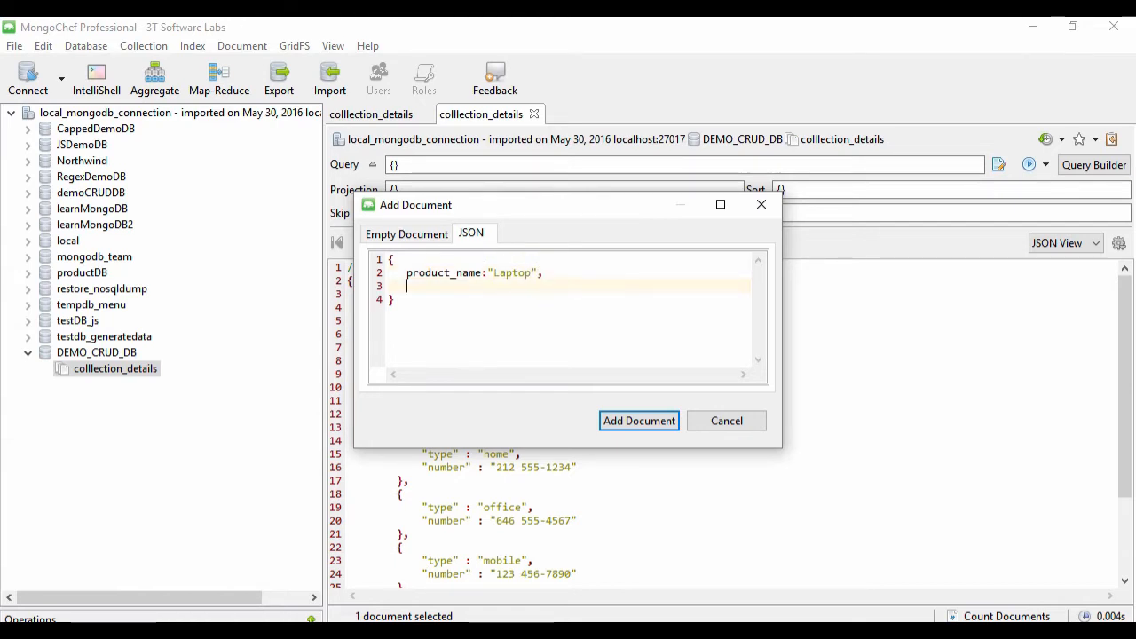
Enter company_name:"Razor" and price:4300 below the product name and add the document to the collection.
type("co")
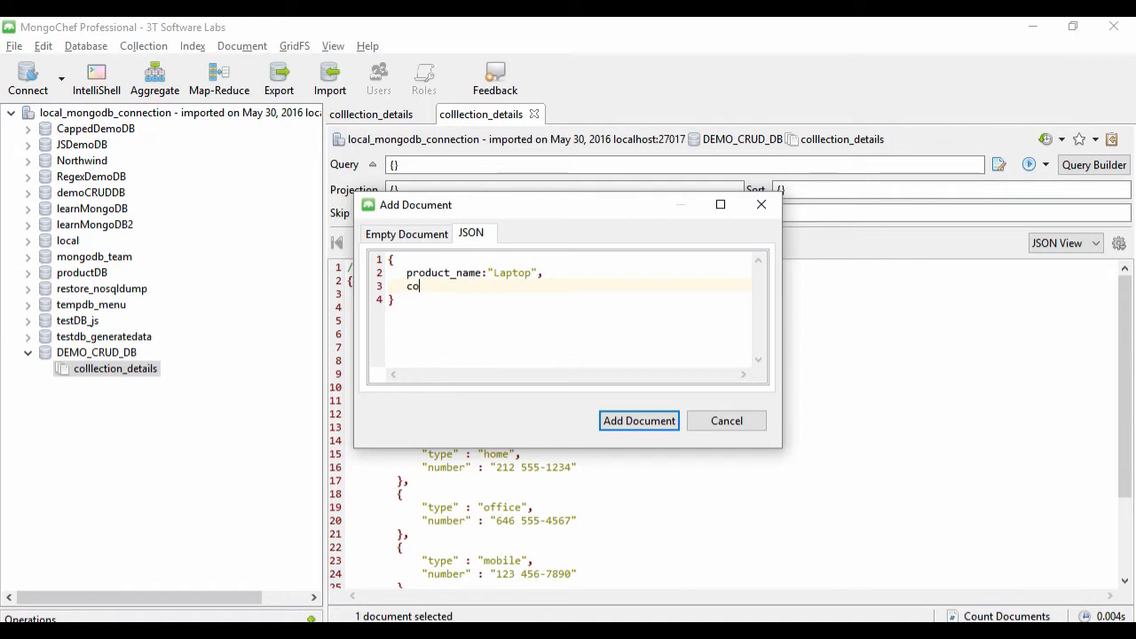
type("mpany_na")
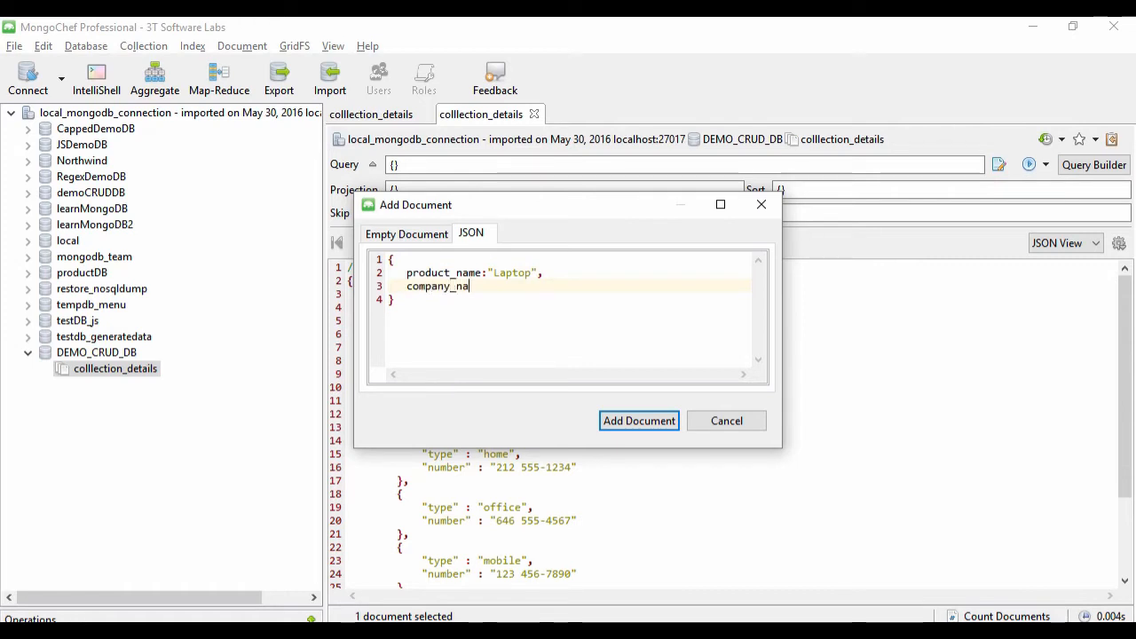
type("me:\"Razor\"")
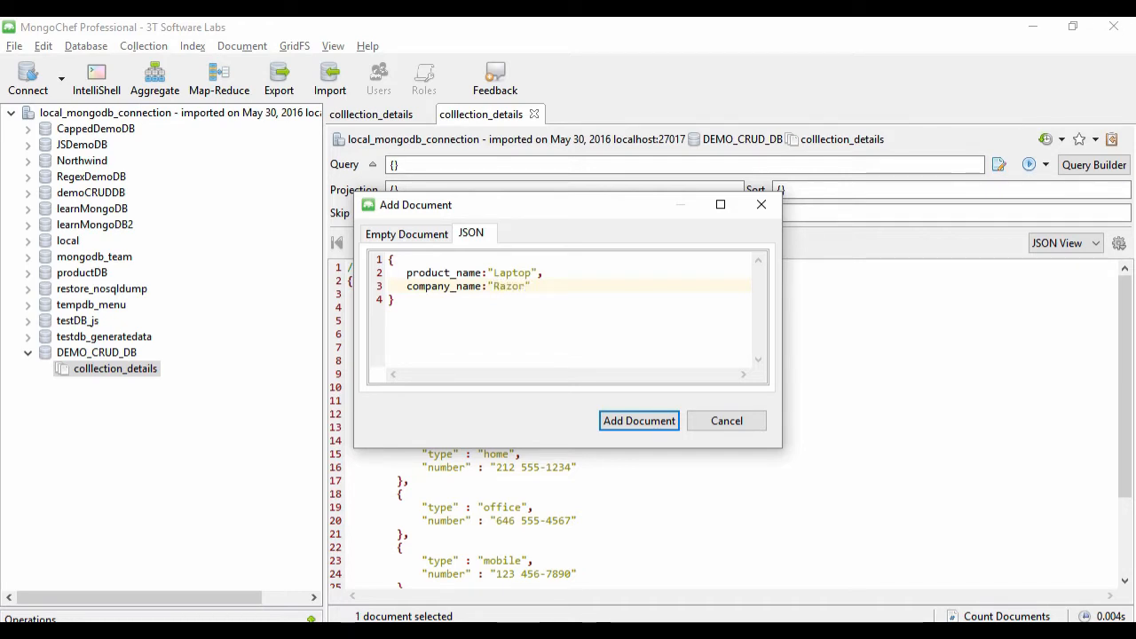
type(",")
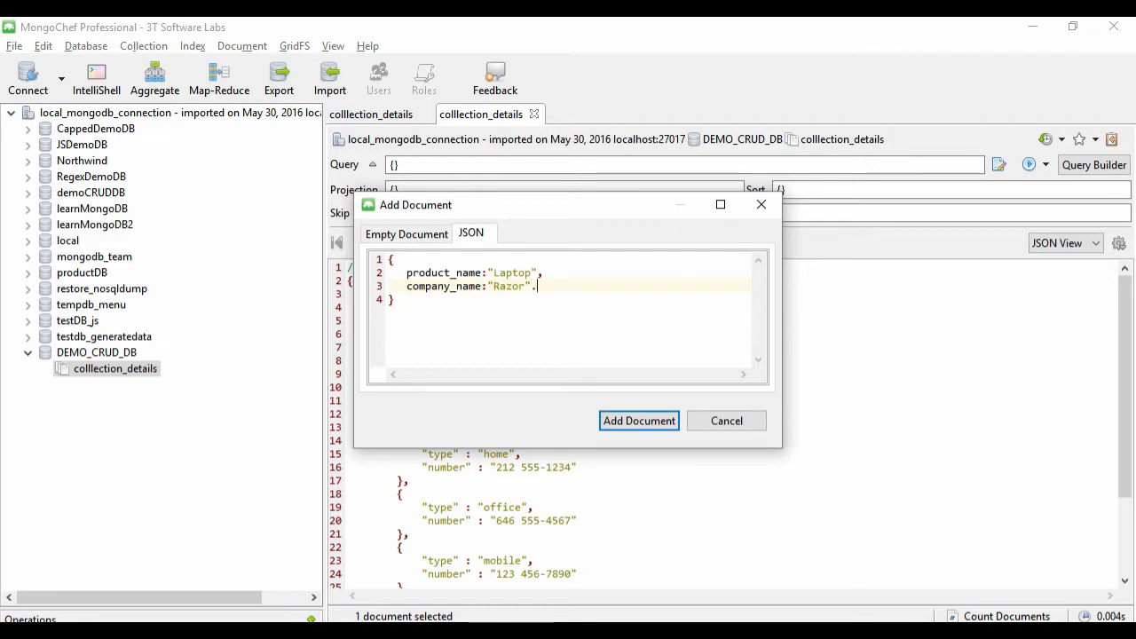
key("BackSpace")
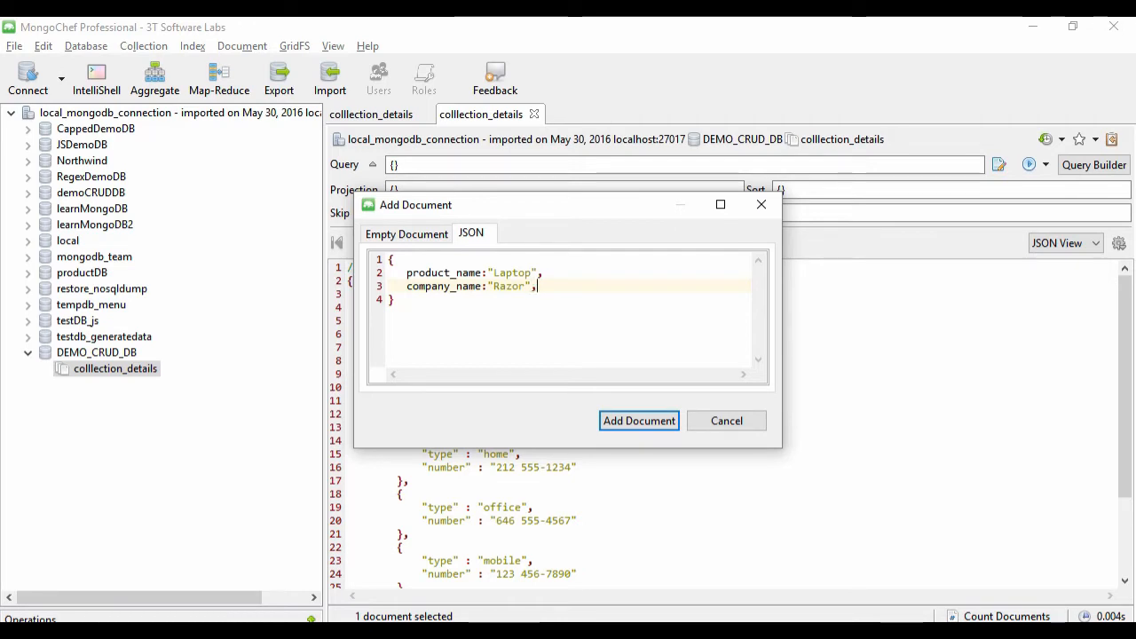
key("Return")
type("price:4300")
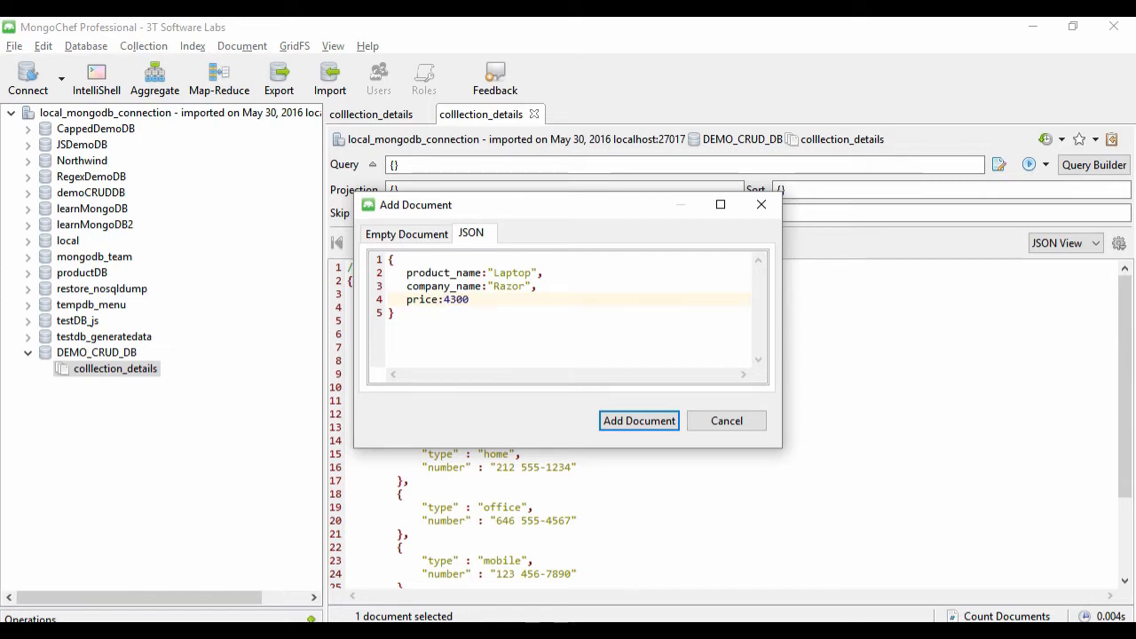
left_click(643, 420)
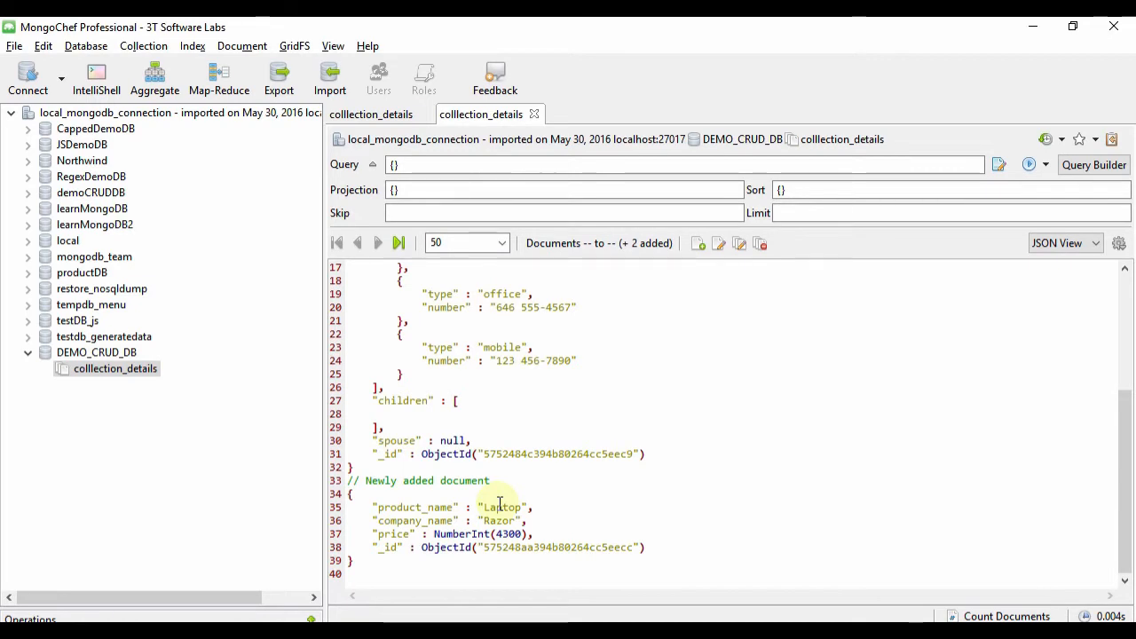
Look through both documents in JSON View, and inspect the product_name, company_name and price columns in Table View.
scroll(500, 504, "up", 5)
scroll(500, 504, "down", 5)
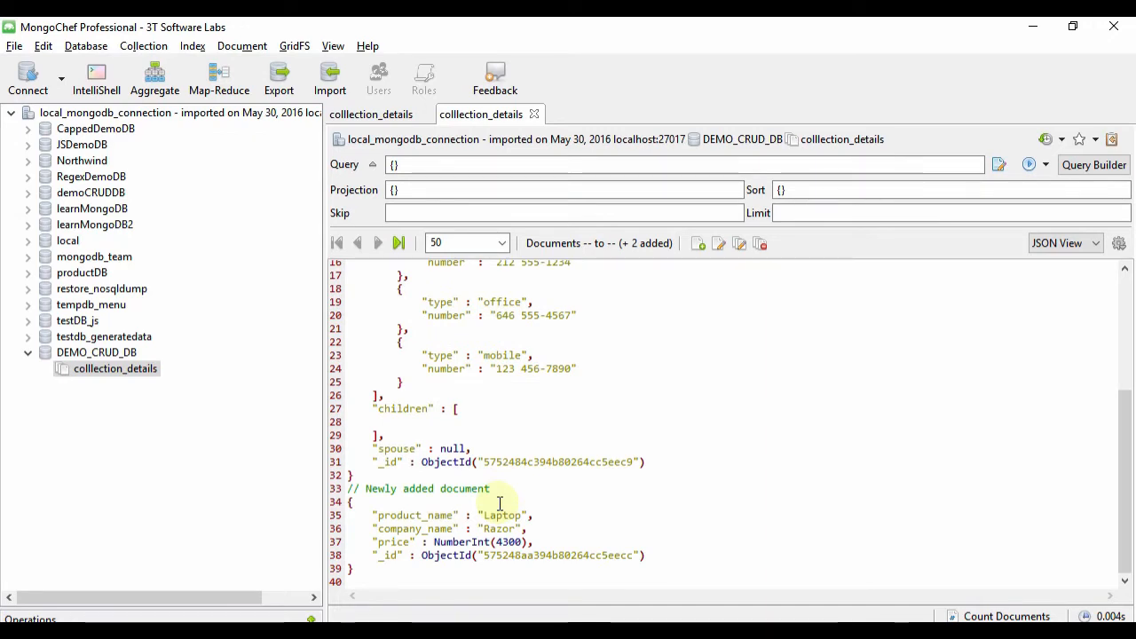
left_click(1063, 244)
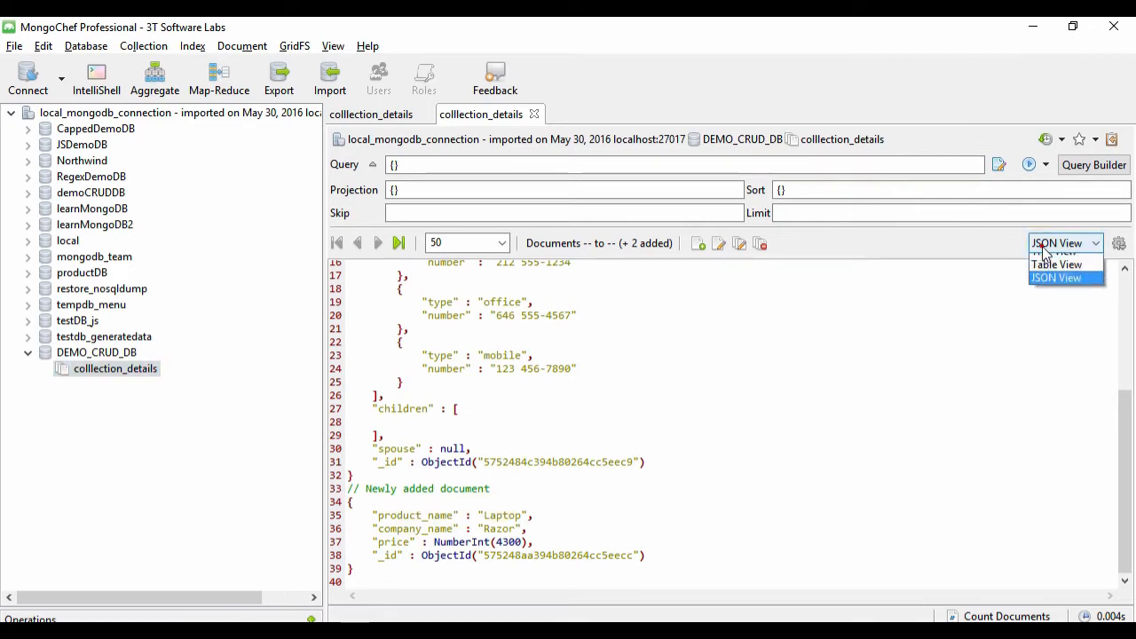
left_click(1054, 275)
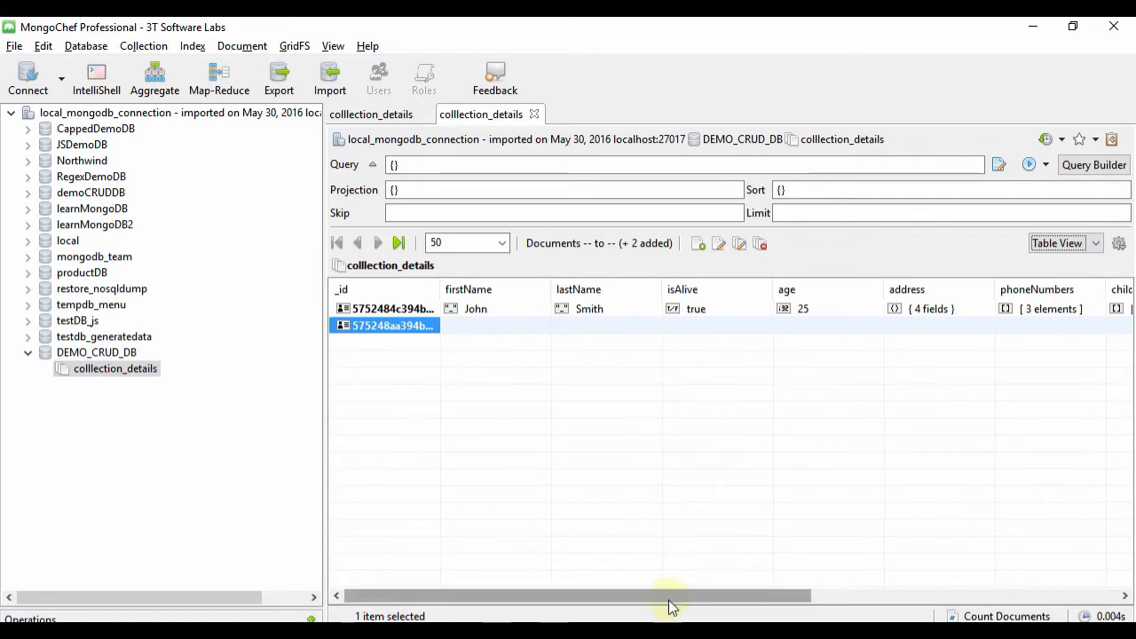
left_click_drag(670, 598, 993, 614)
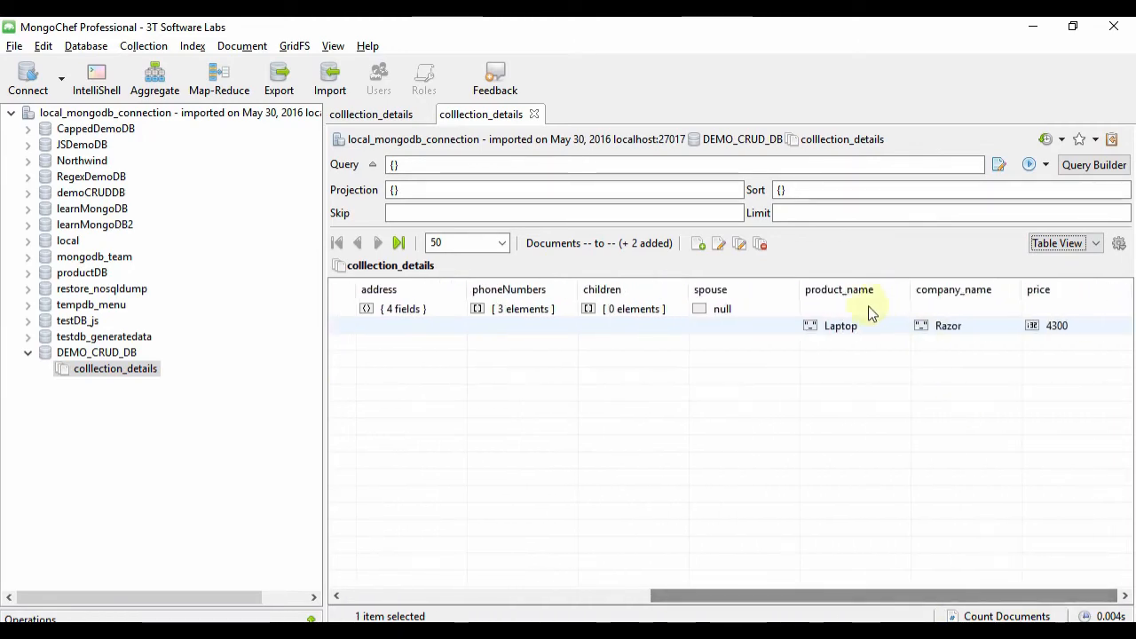
Check the CRUD operations list in the Chrome presentation and return to MongoChef.
key("alt+Tab")
left_click(406, 299)
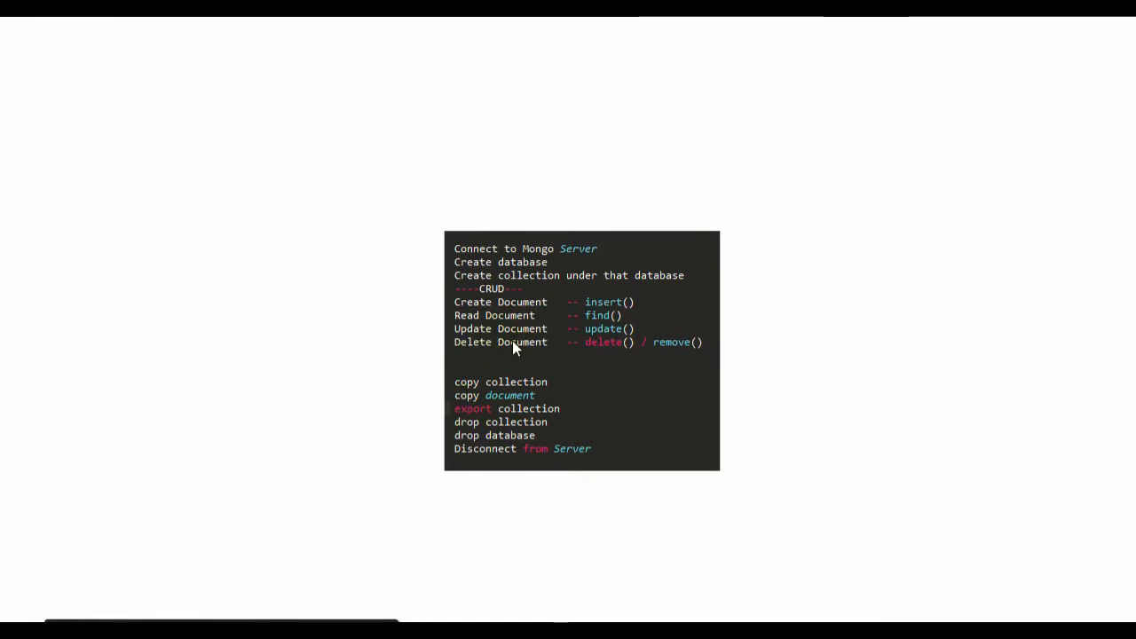
key("alt+Tab")
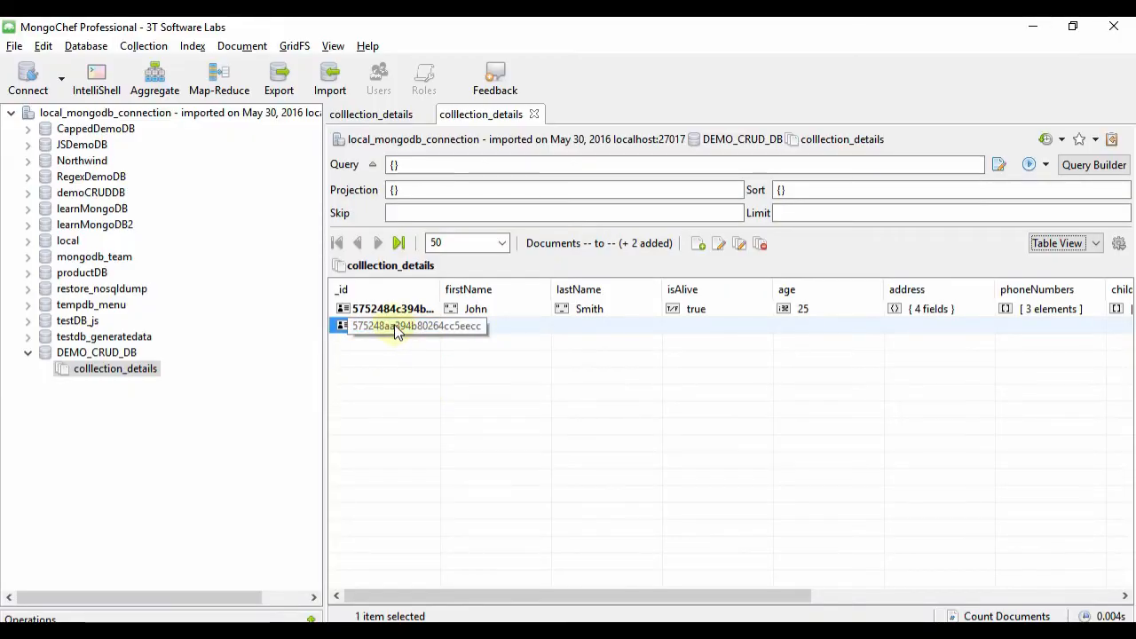
Edit the Laptop document's JSON to add availableAt:"Amazon" below the price, validate it and update the document.
right_click(380, 329)
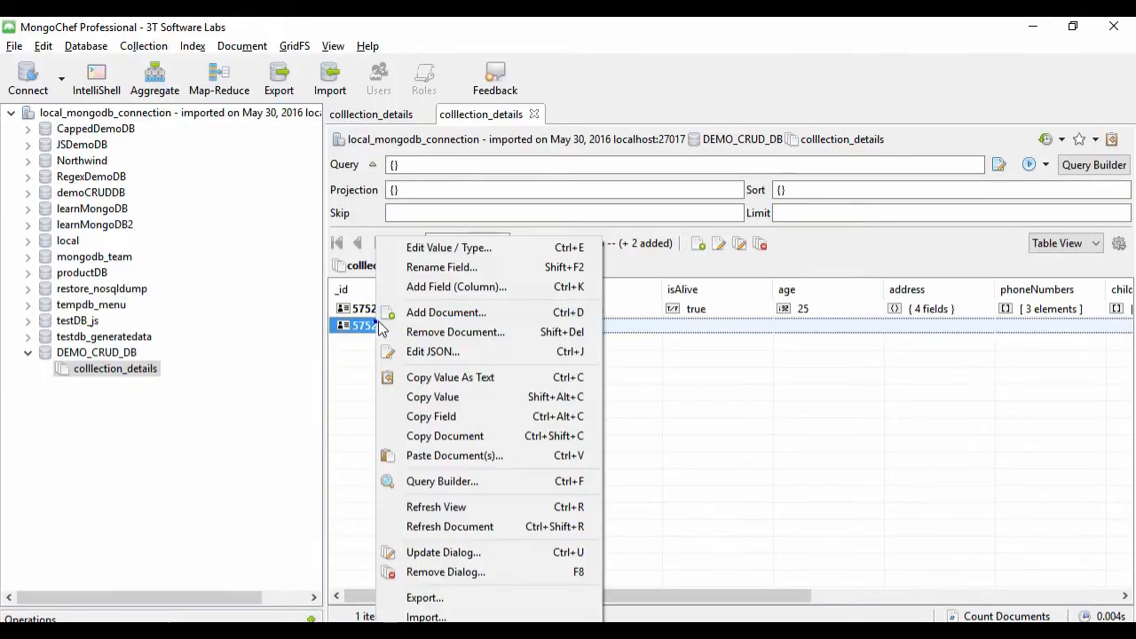
left_click(423, 355)
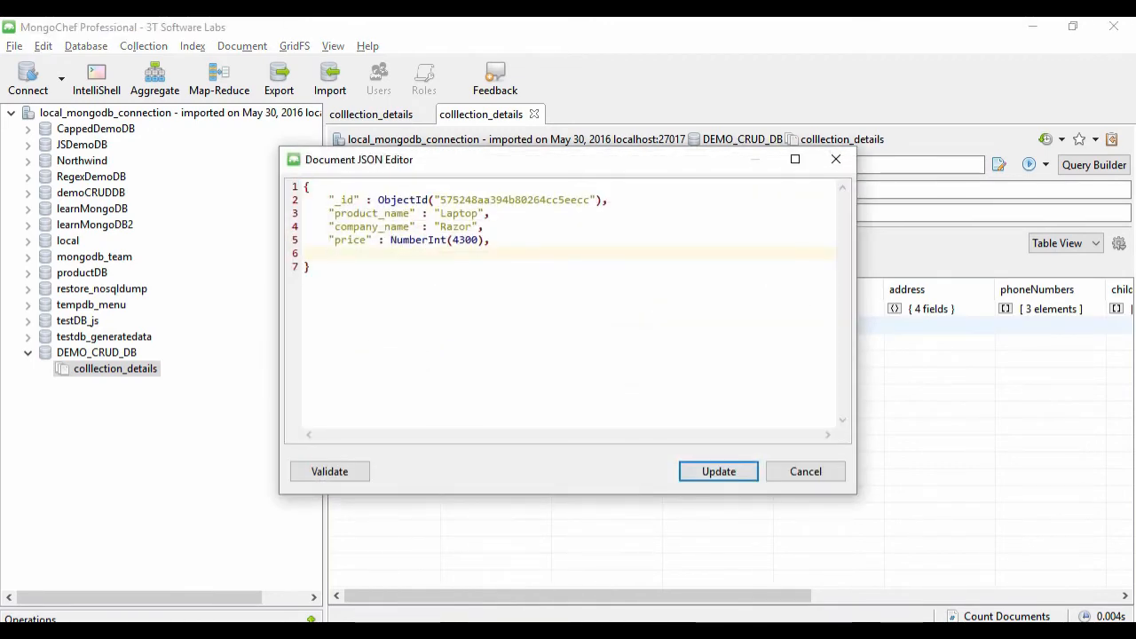
type("availableAt:")
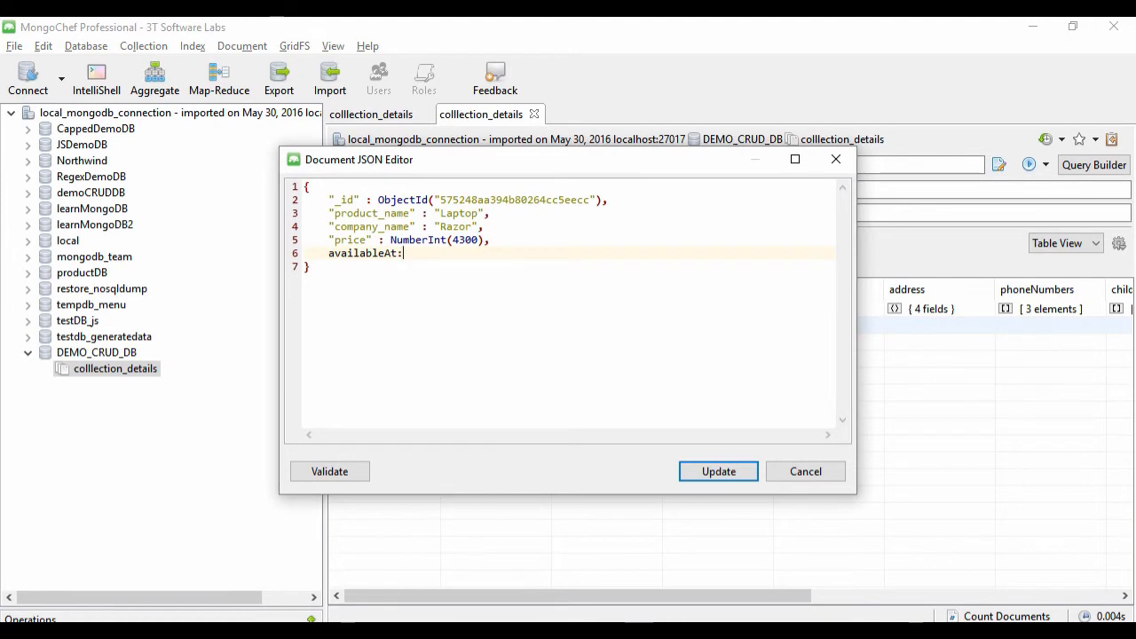
type("\"\"")
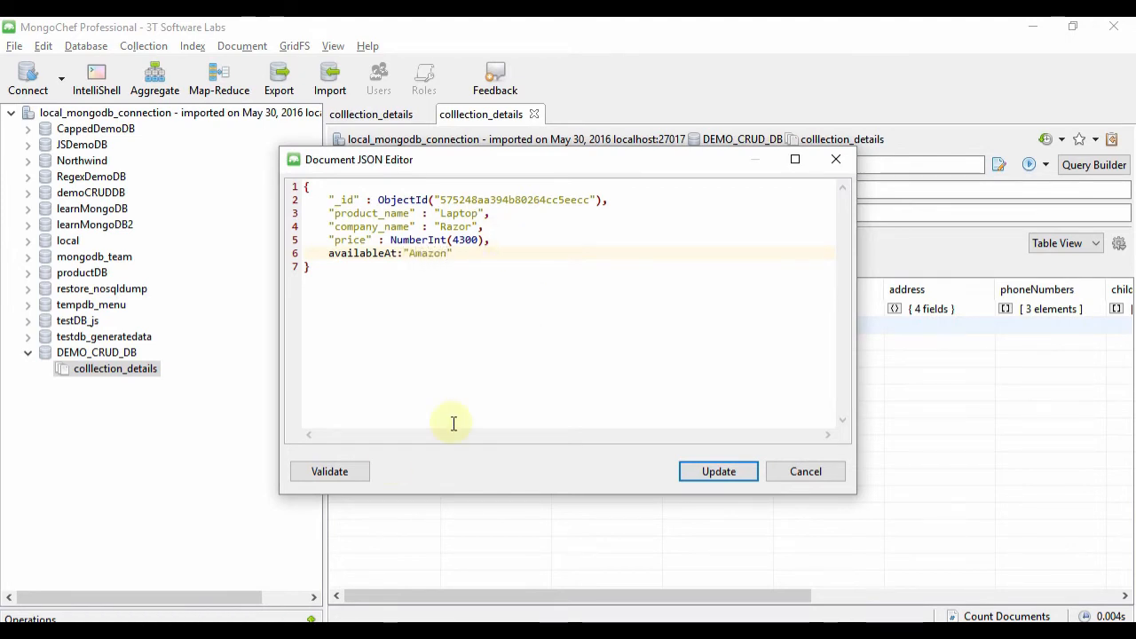
left_click(329, 471)
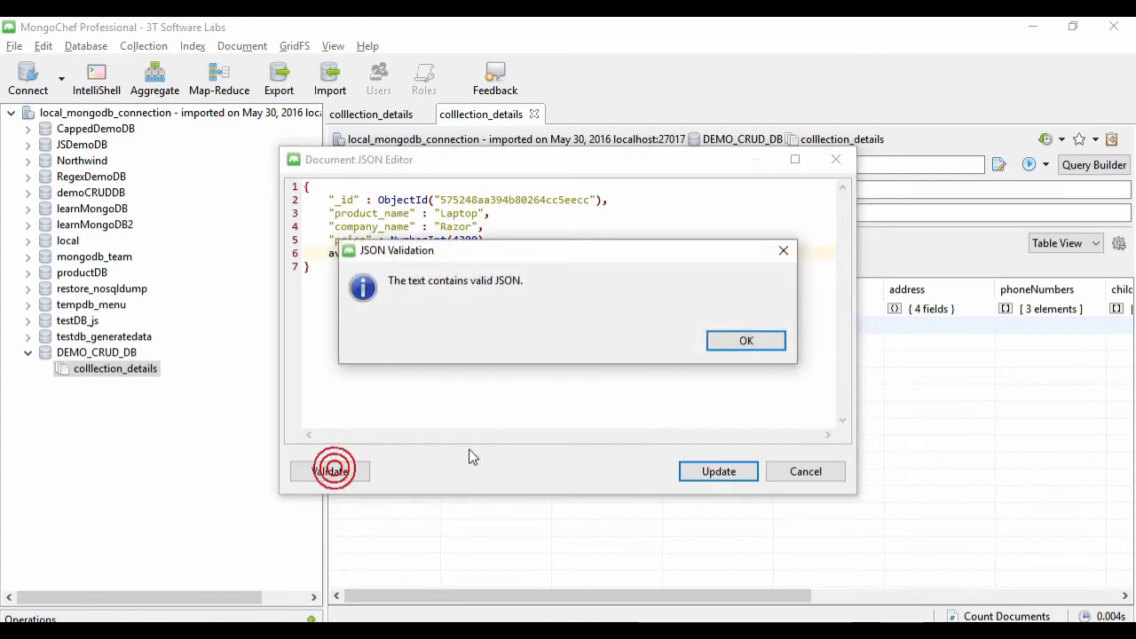
left_click(741, 341)
left_click(733, 477)
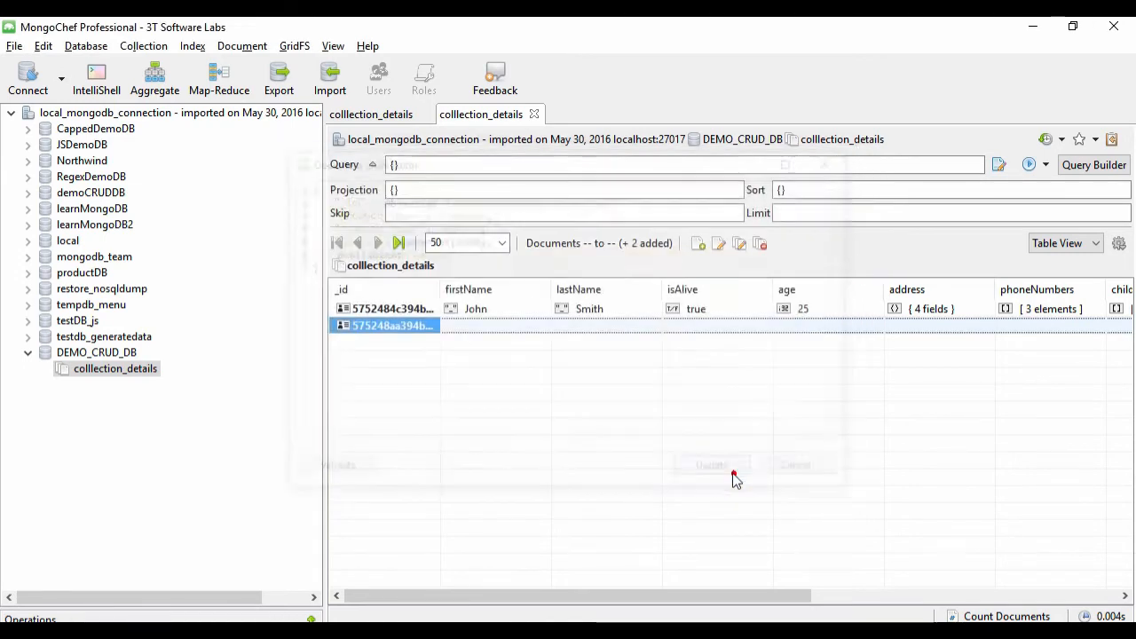
Inspect the Laptop document's availableAt field in Table View and JSON View, and display the collection in Tree View.
left_click(692, 599)
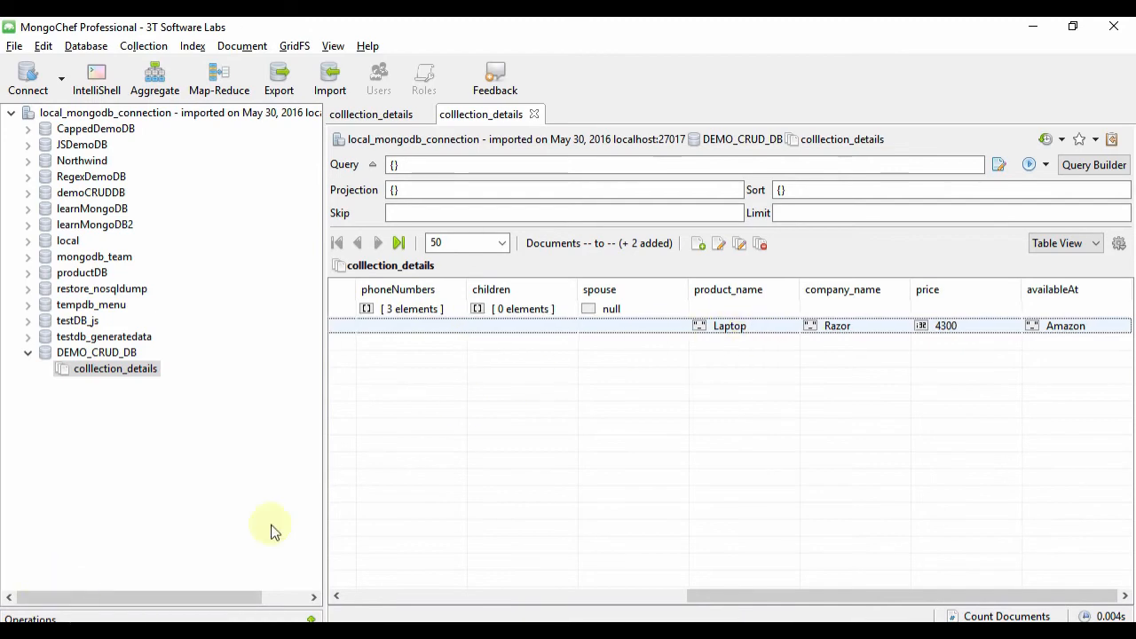
left_click(1047, 243)
left_click(1049, 288)
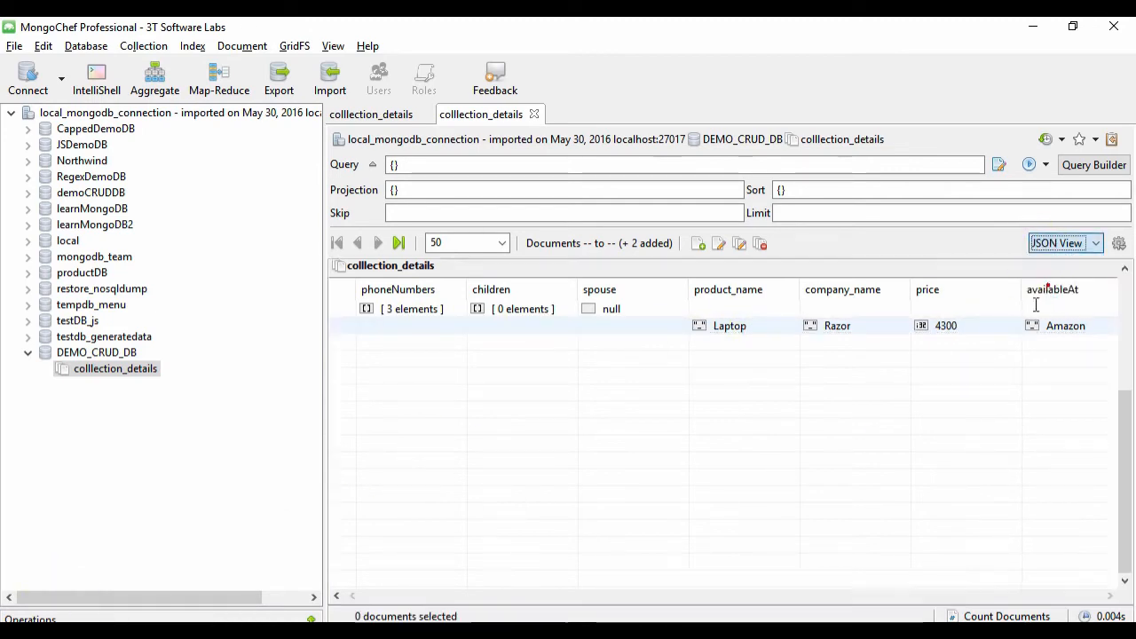
left_click_drag(382, 549, 532, 548)
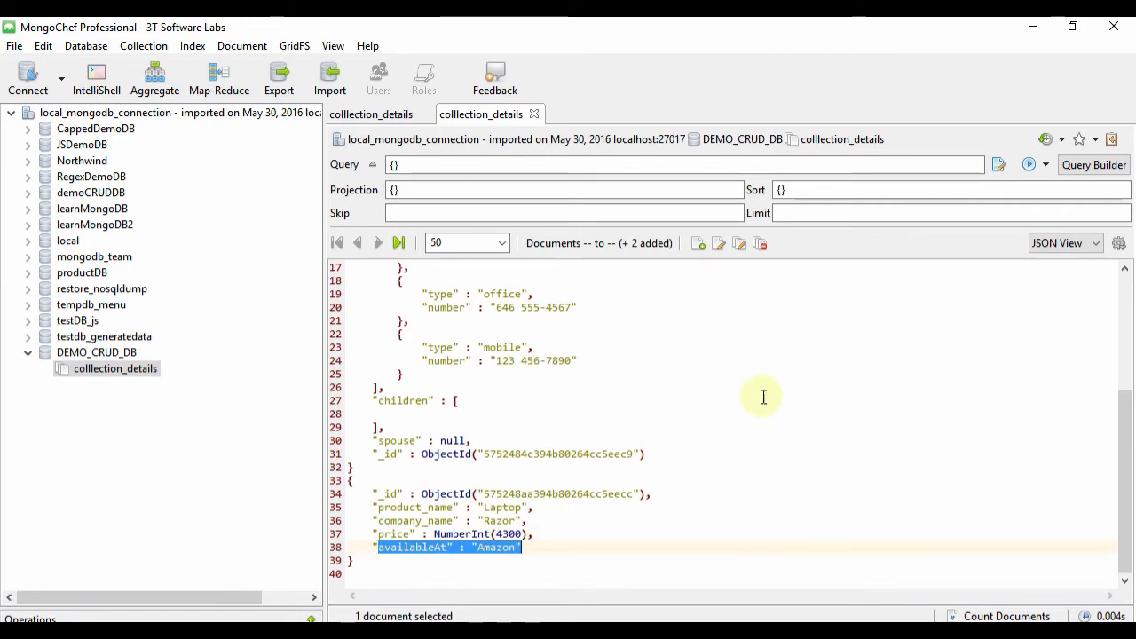
left_click(1063, 244)
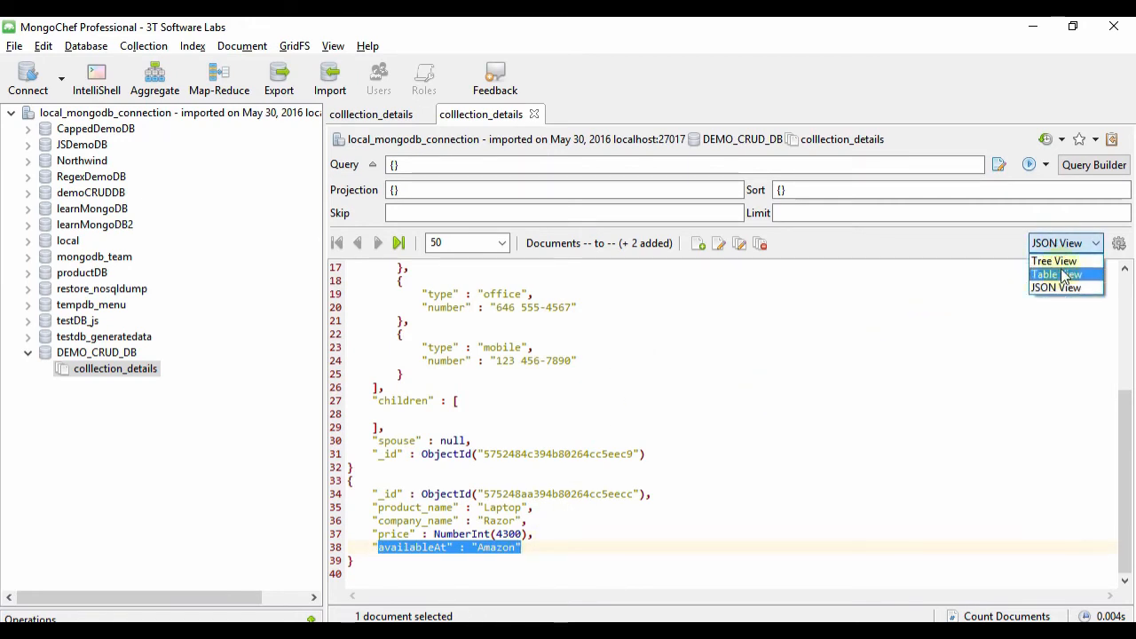
left_click(1056, 260)
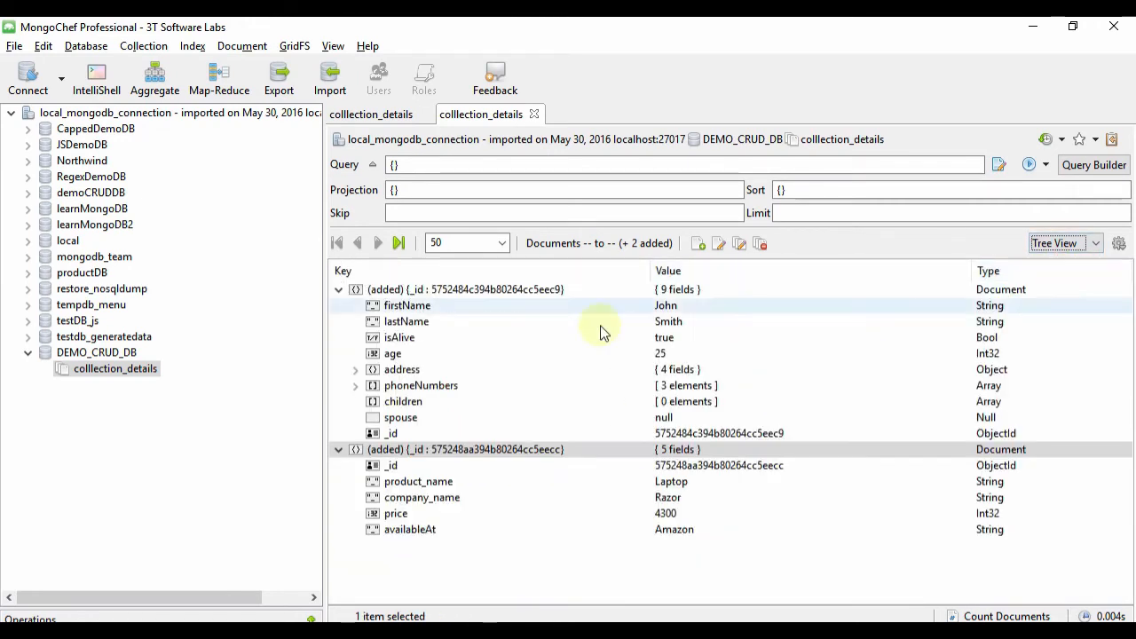
Remove the Laptop document from colllection_details and confirm the removal.
right_click(464, 449)
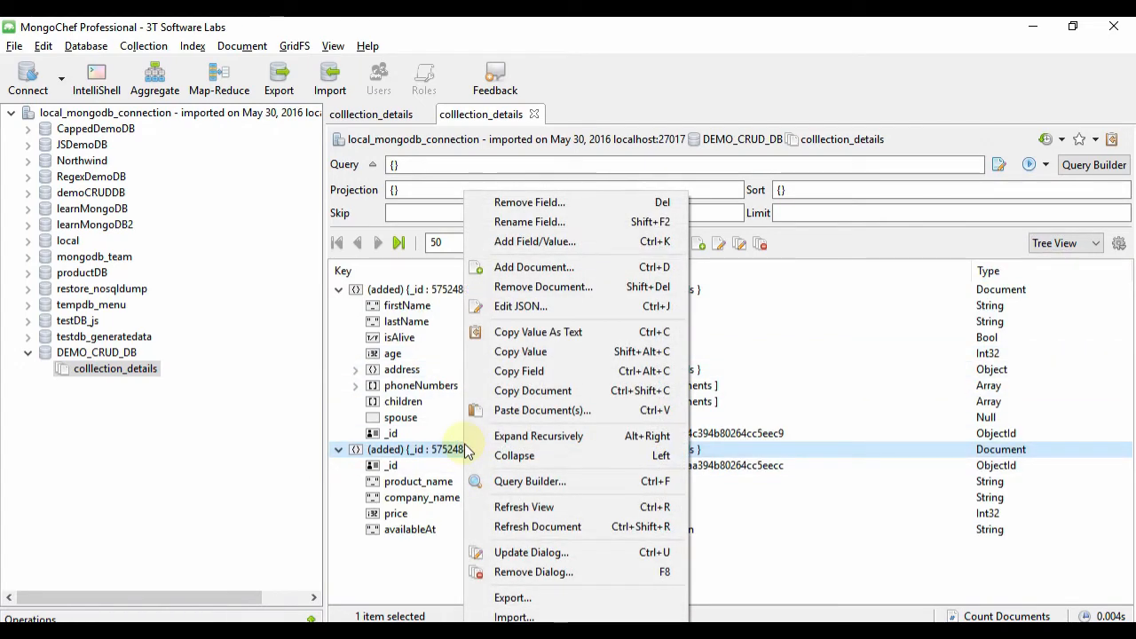
left_click(559, 286)
left_click(644, 339)
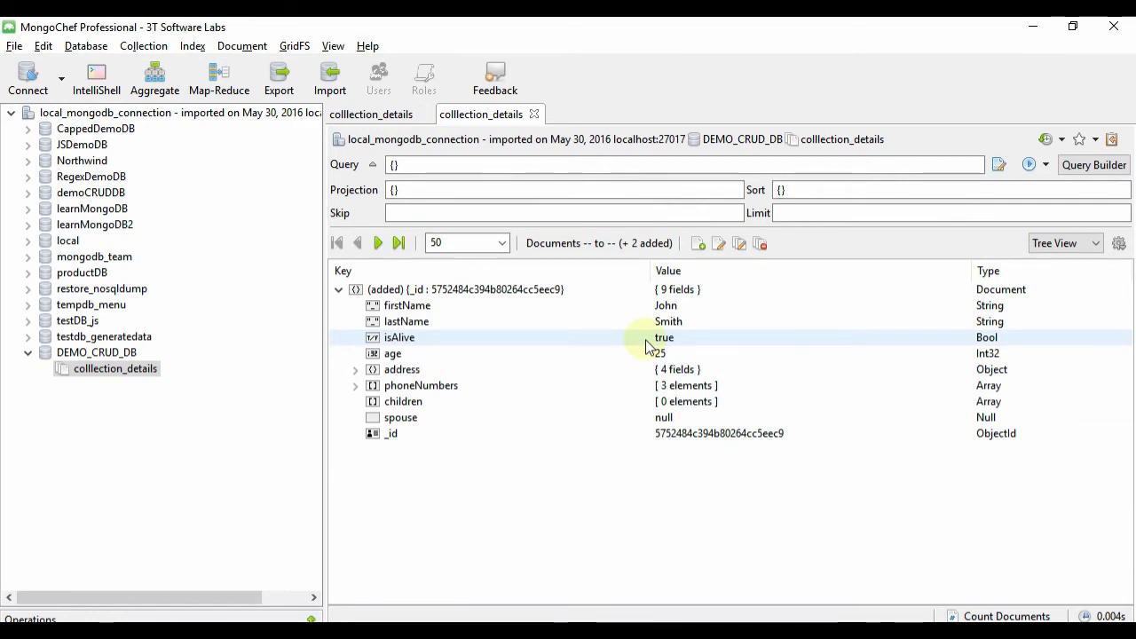
Check the operations list in the Chrome presentation, and duplicate colllection_details within DEMO_CRUD_DB in MongoChef as Copy_of_colllection_details, including its indices.
key("alt+Tab")
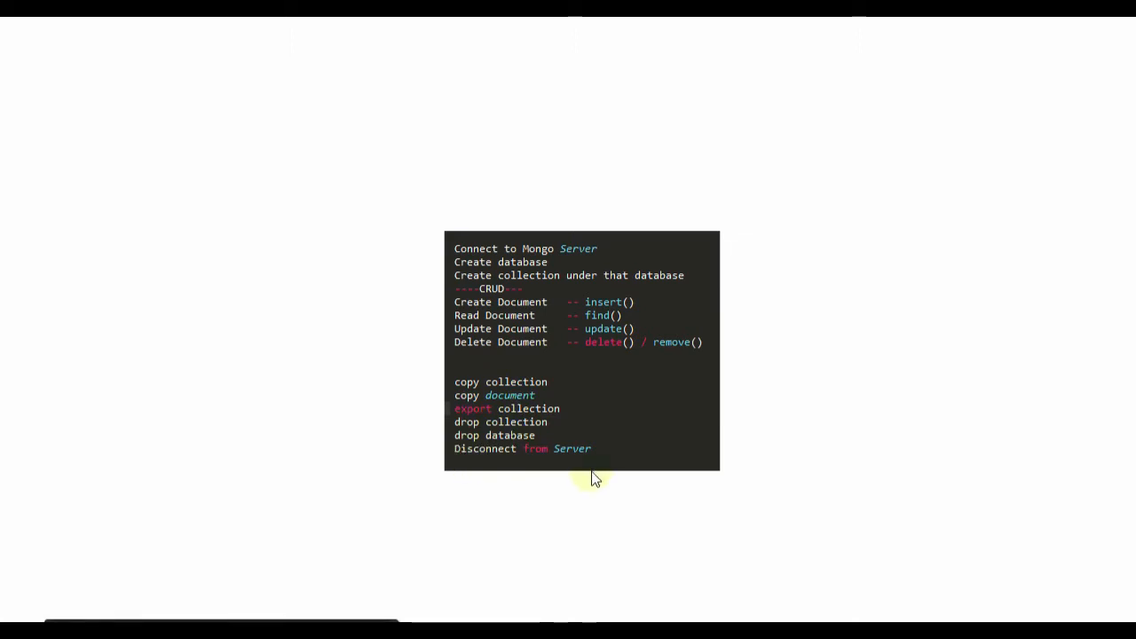
key("alt+Tab")
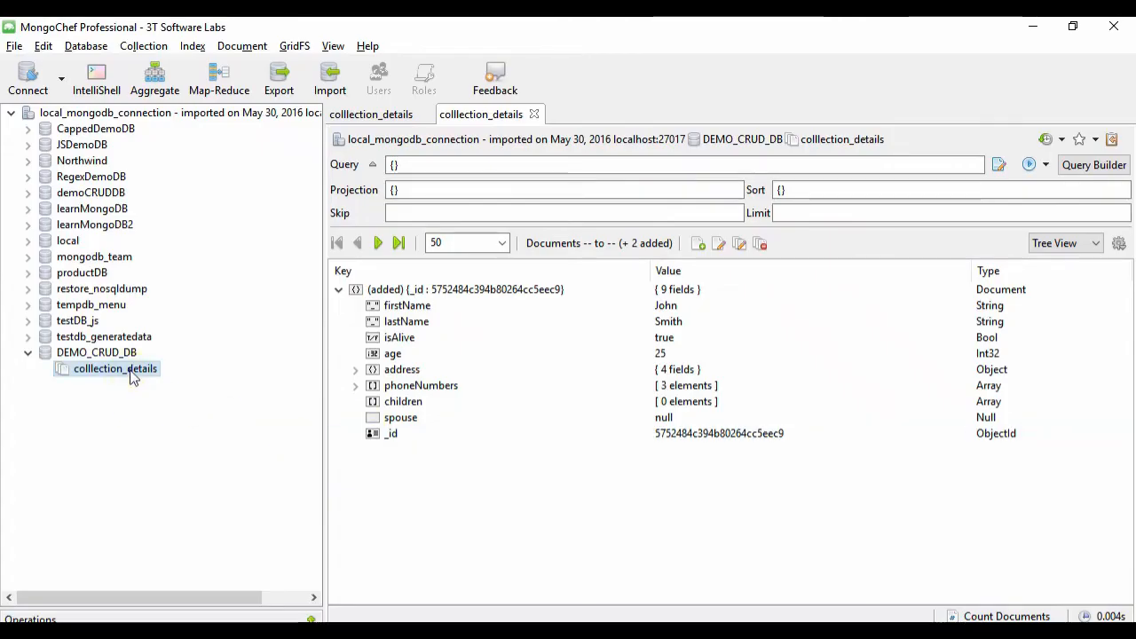
right_click(131, 376)
left_click(207, 371)
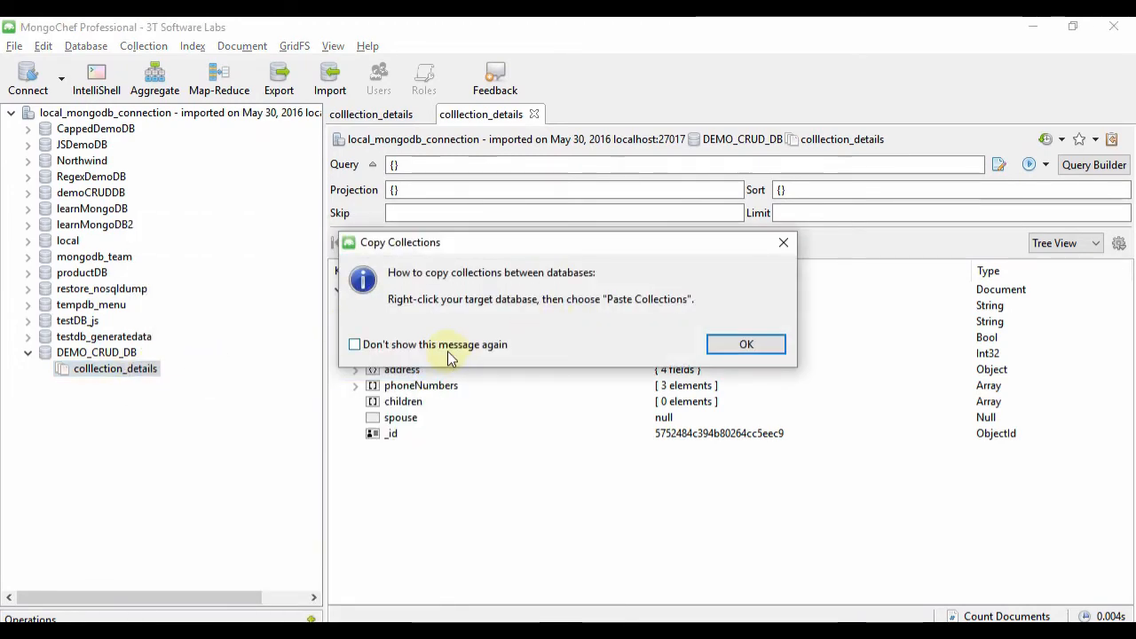
left_click(743, 345)
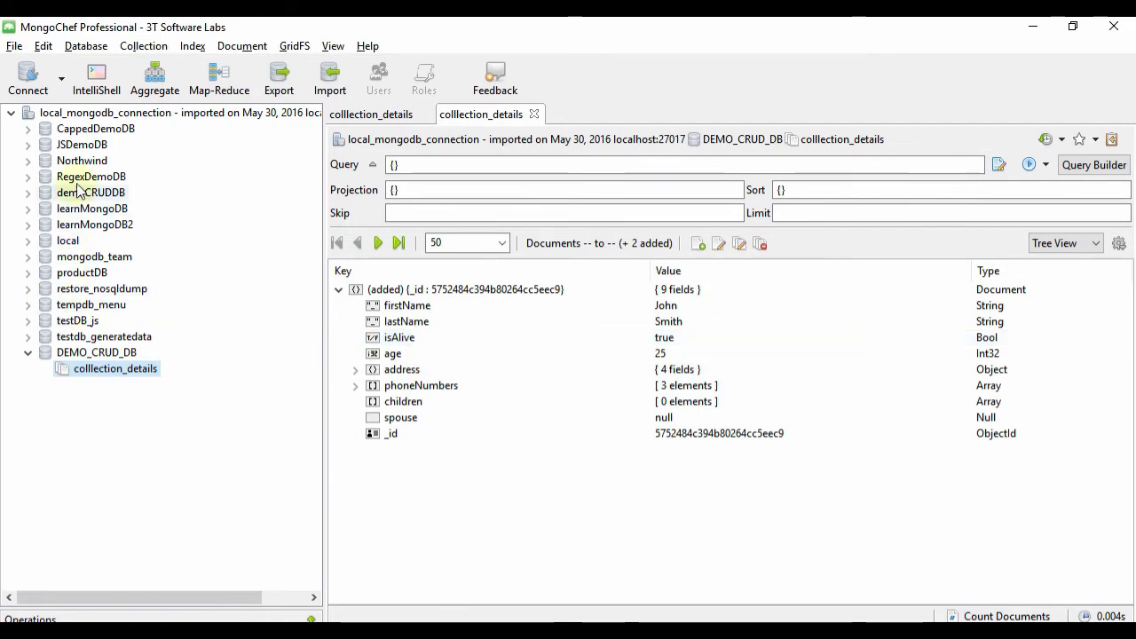
right_click(81, 355)
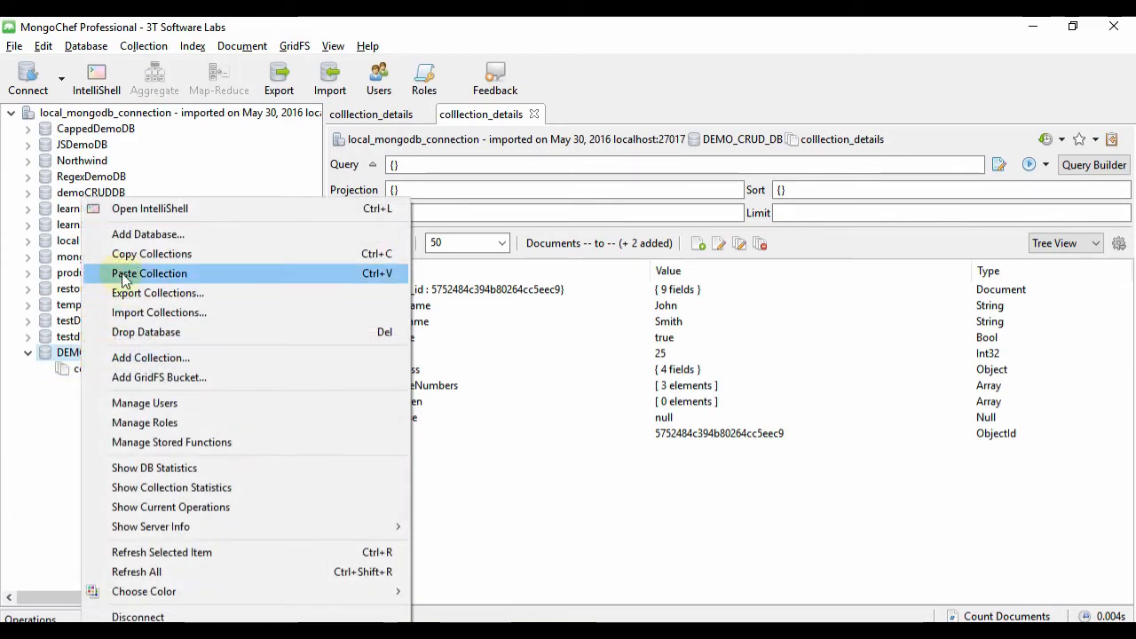
left_click(124, 275)
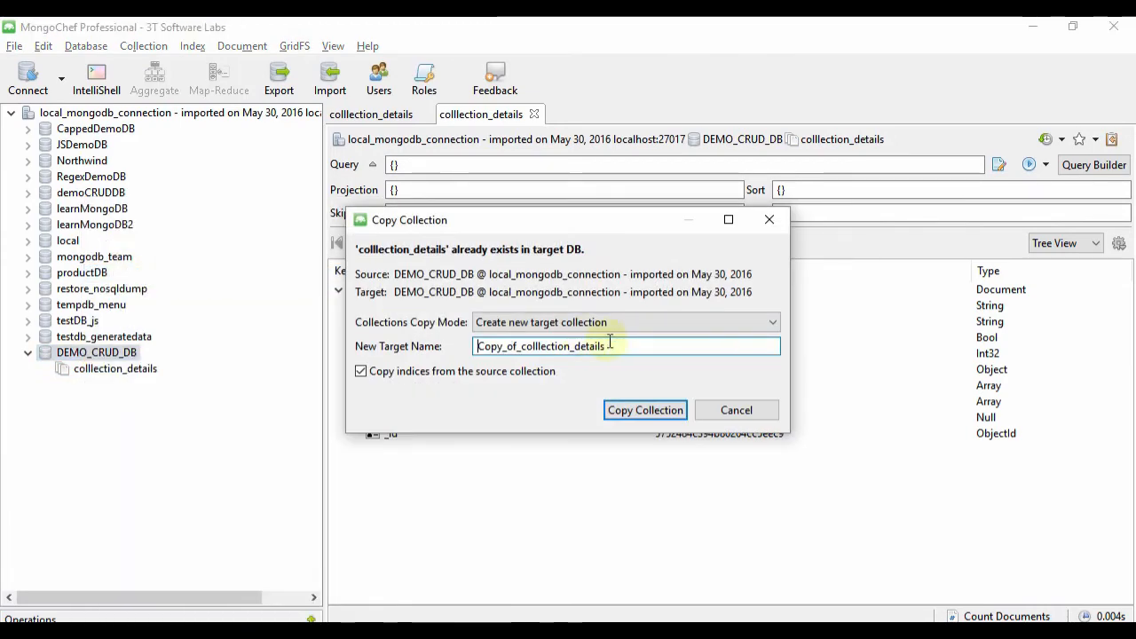
left_click(668, 414)
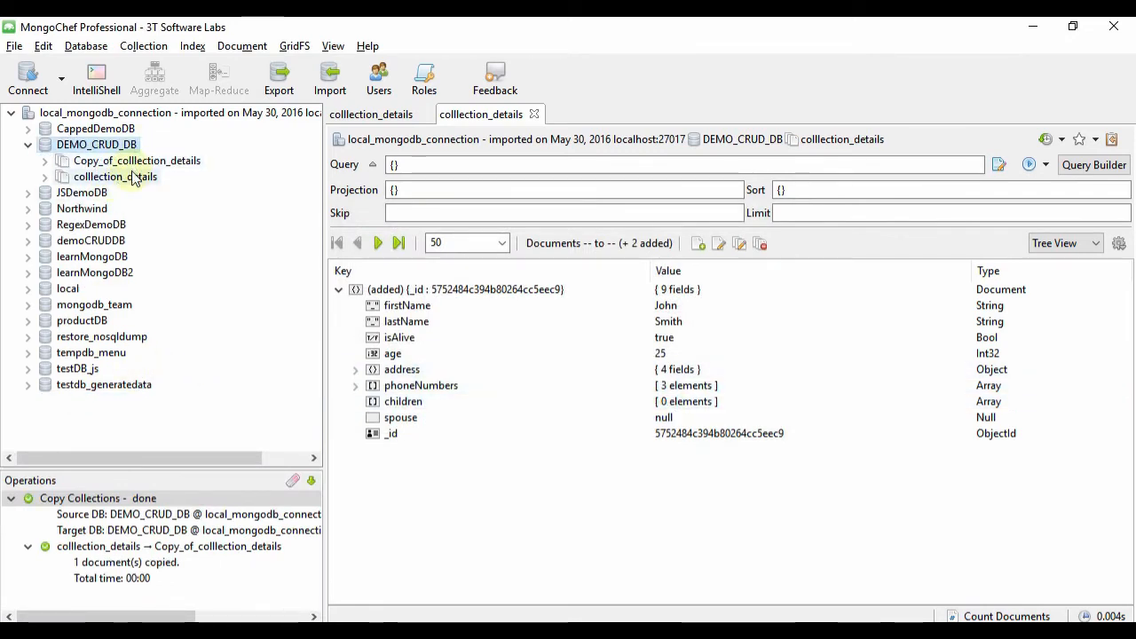
Expand productDB and paste the copied colllection_details collection into it.
left_click(29, 321)
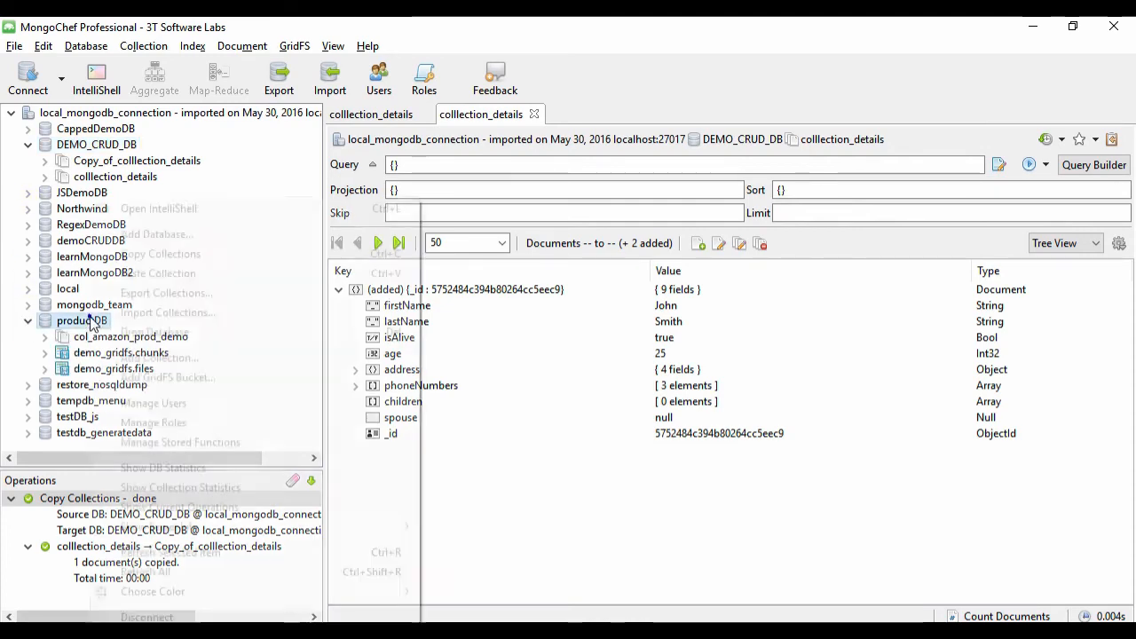
right_click(82, 320)
left_click(158, 273)
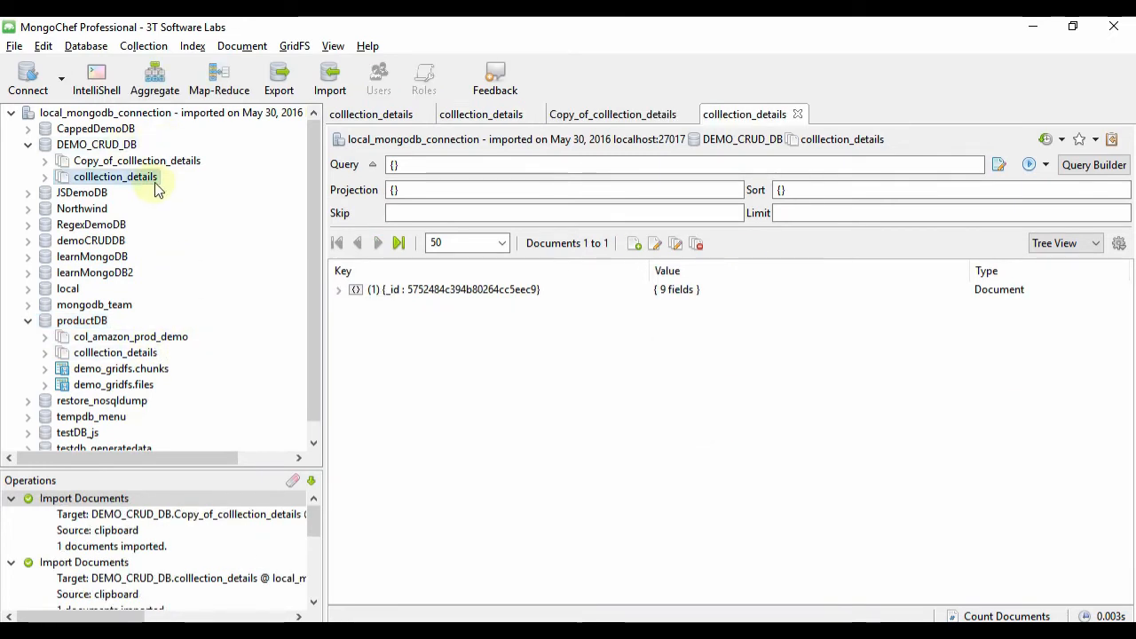
Copy the whole document in DEMO_CRUD_DB's colllection_details to the clipboard.
mouse_move(104, 187)
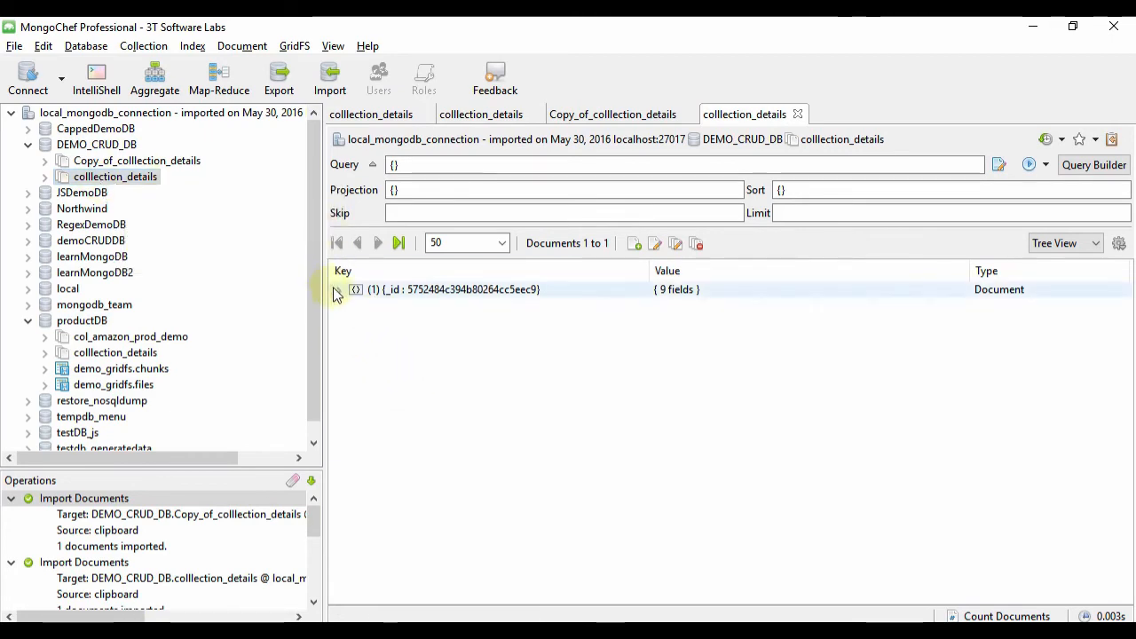
right_click(410, 289)
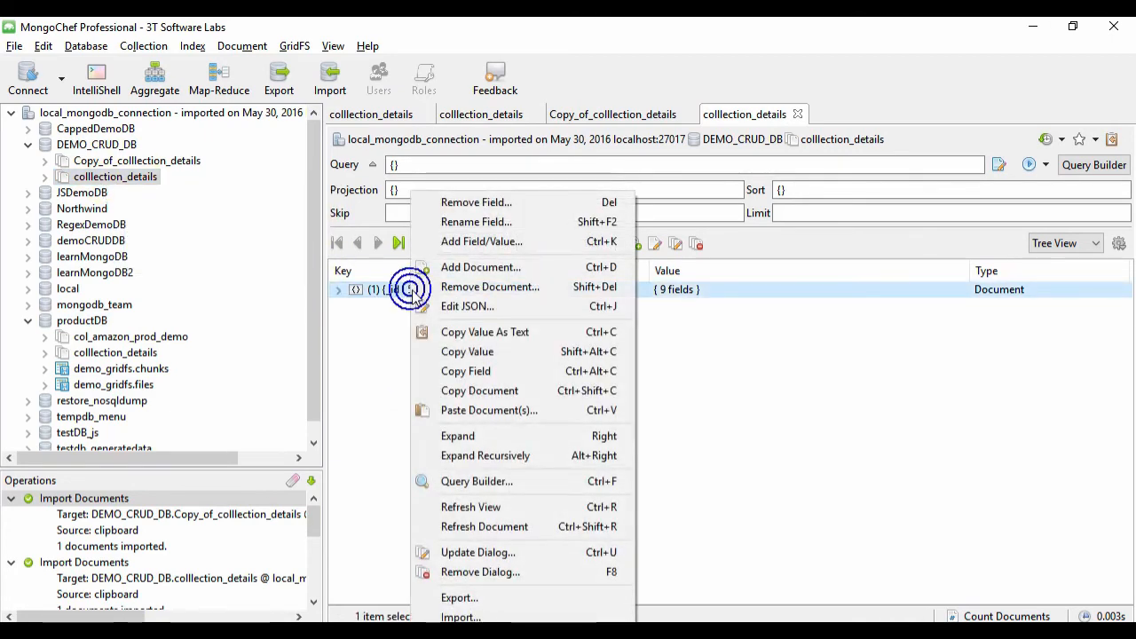
left_click(458, 395)
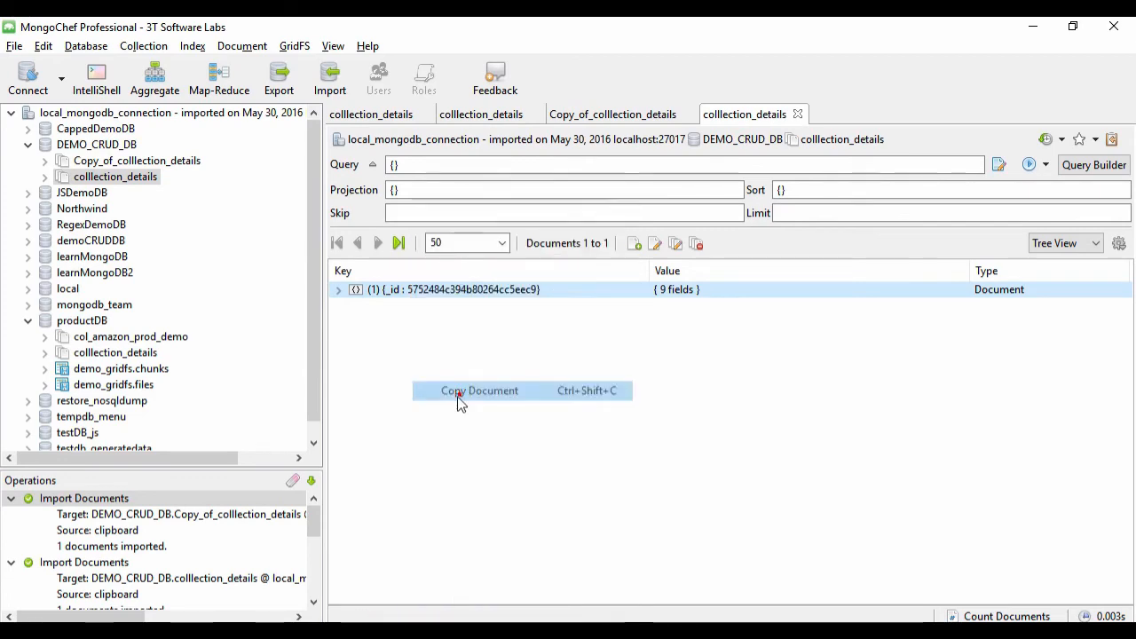
right_click(433, 393)
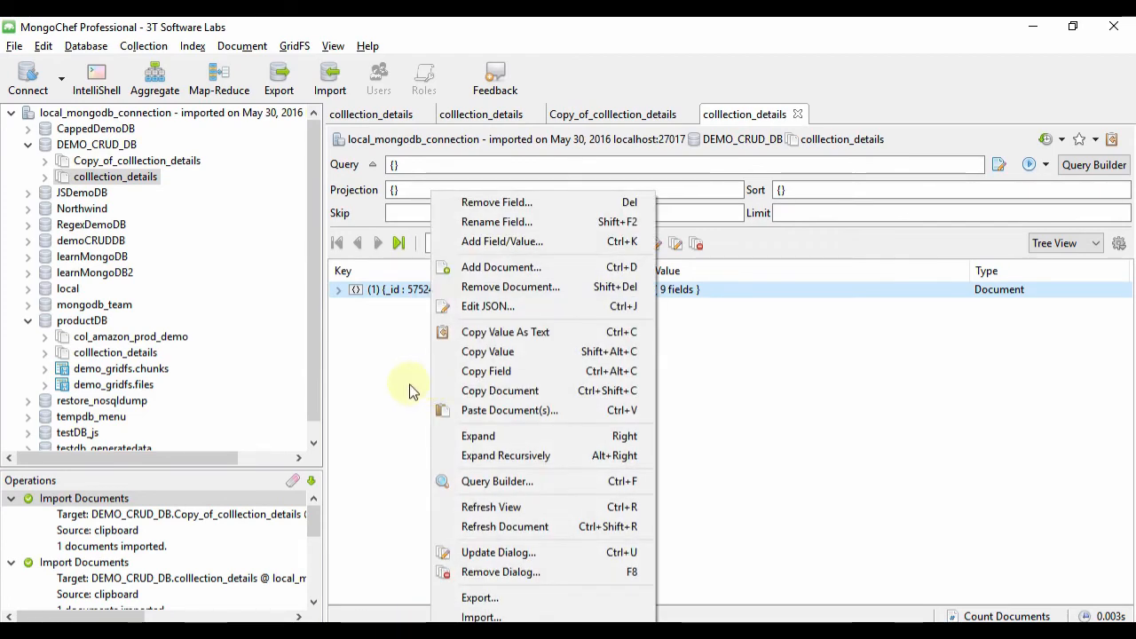
Paste the copied document into Copy_of_colllection_details, refresh the view and expand both documents to compare their fields.
left_click(169, 162)
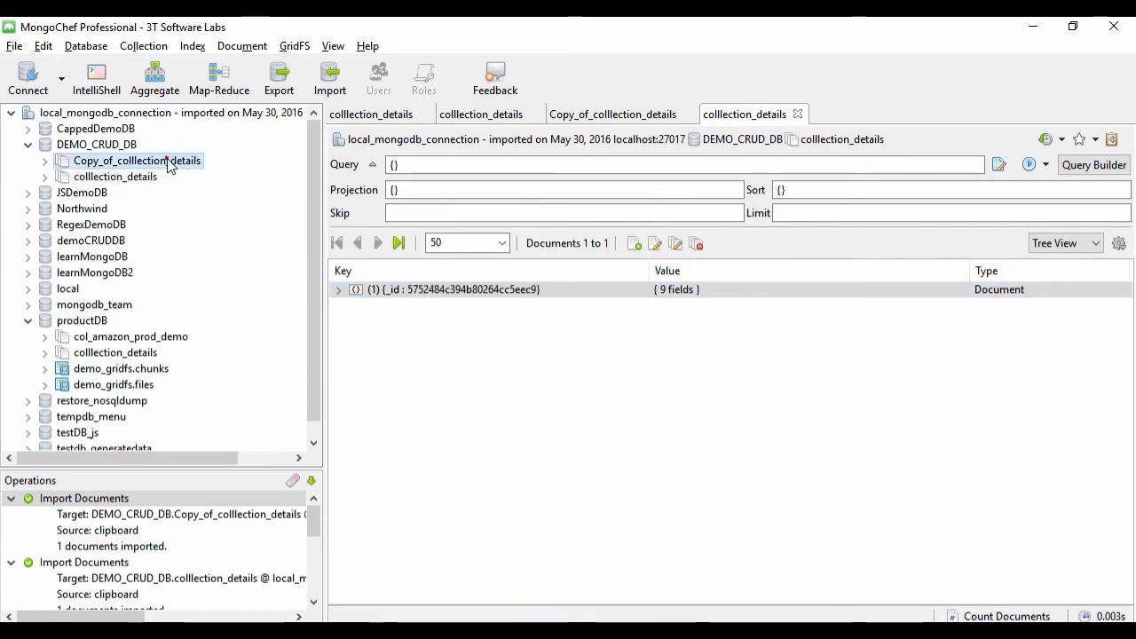
double_click(169, 161)
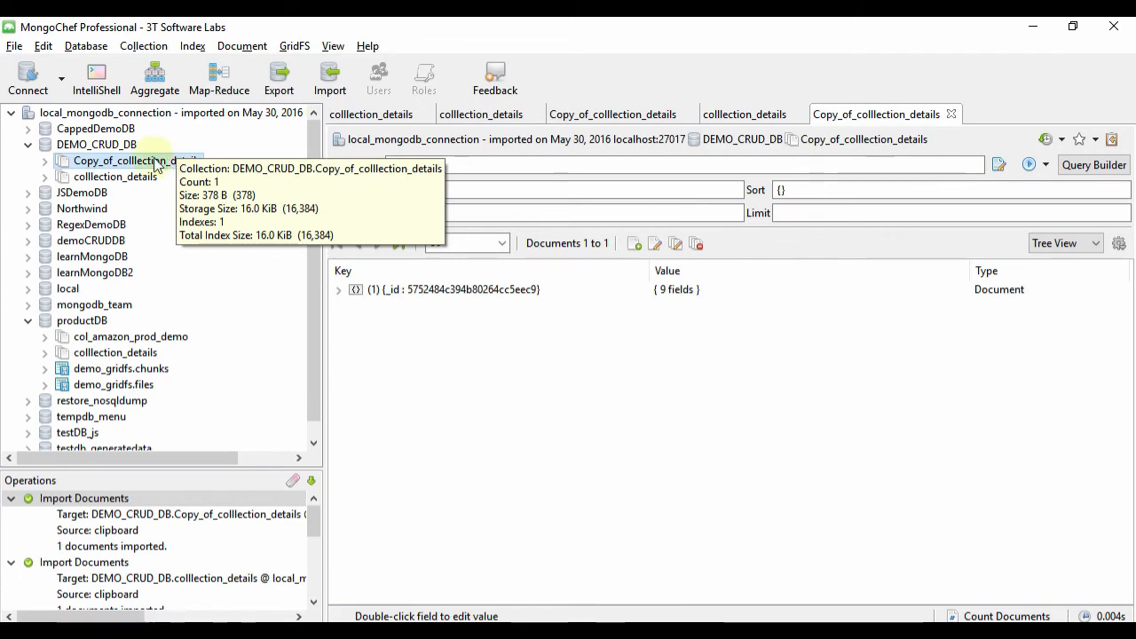
right_click(391, 401)
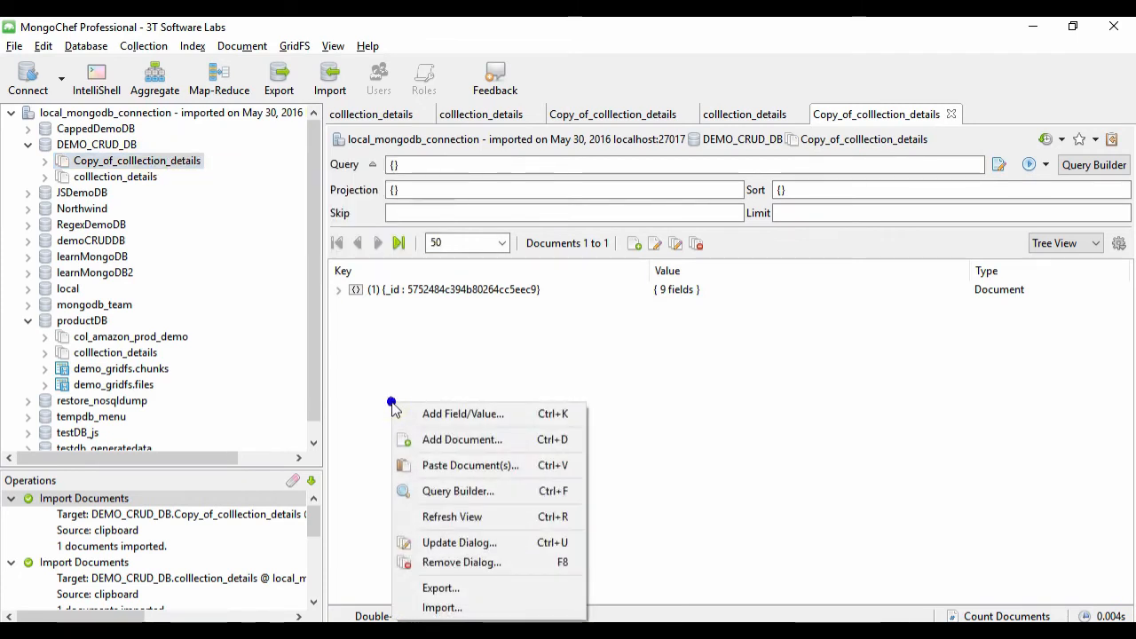
left_click(438, 467)
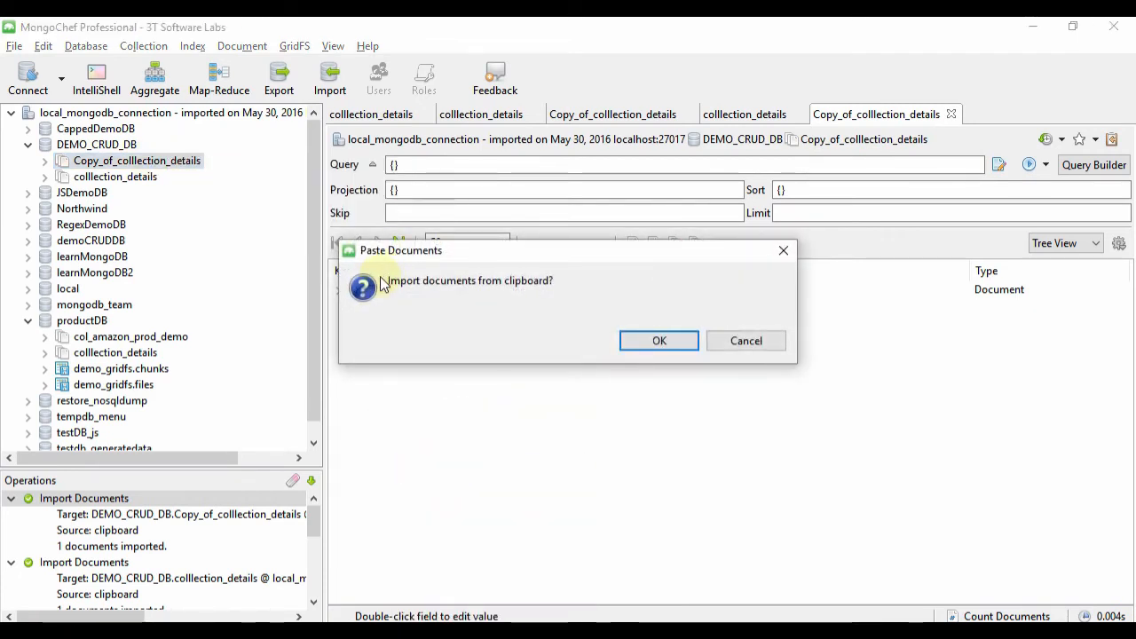
left_click(663, 342)
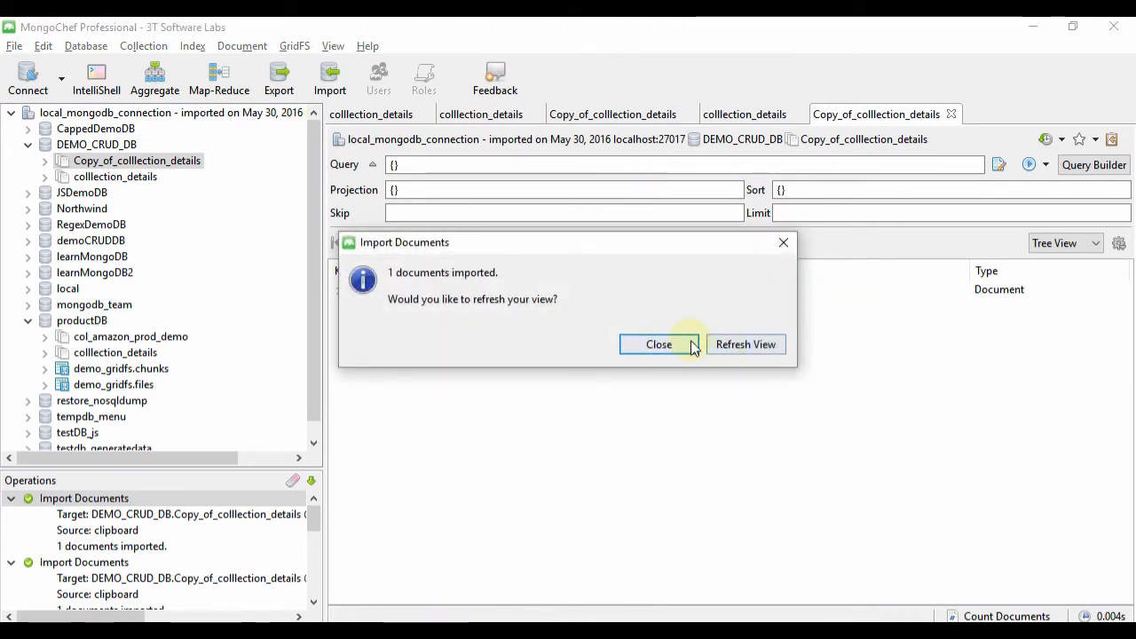
left_click(748, 357)
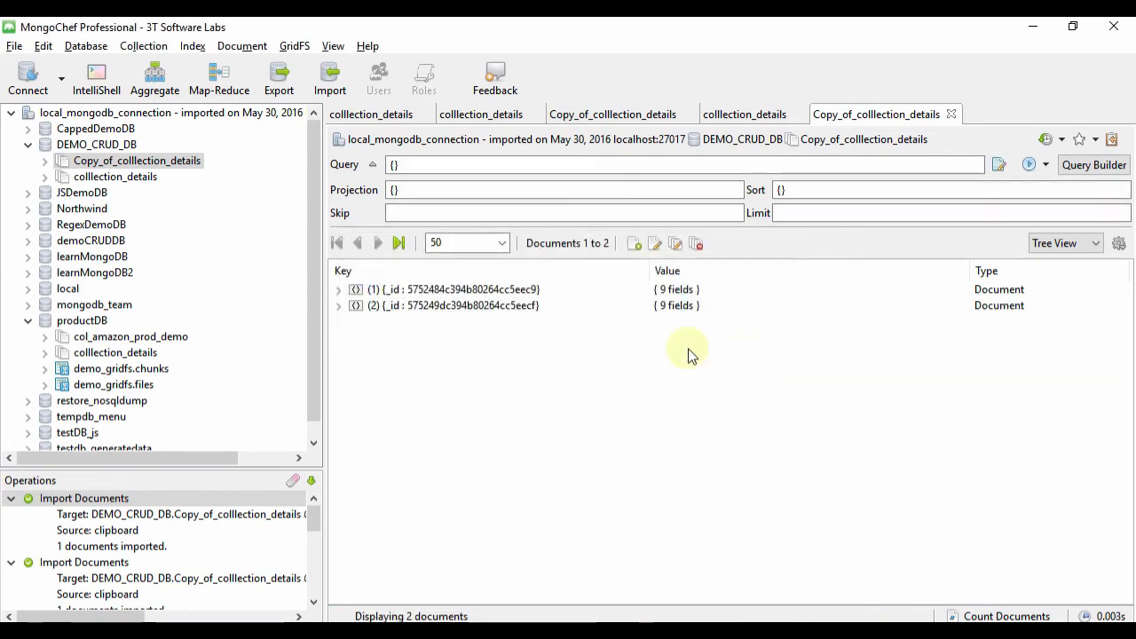
left_click(337, 305)
left_click(338, 289)
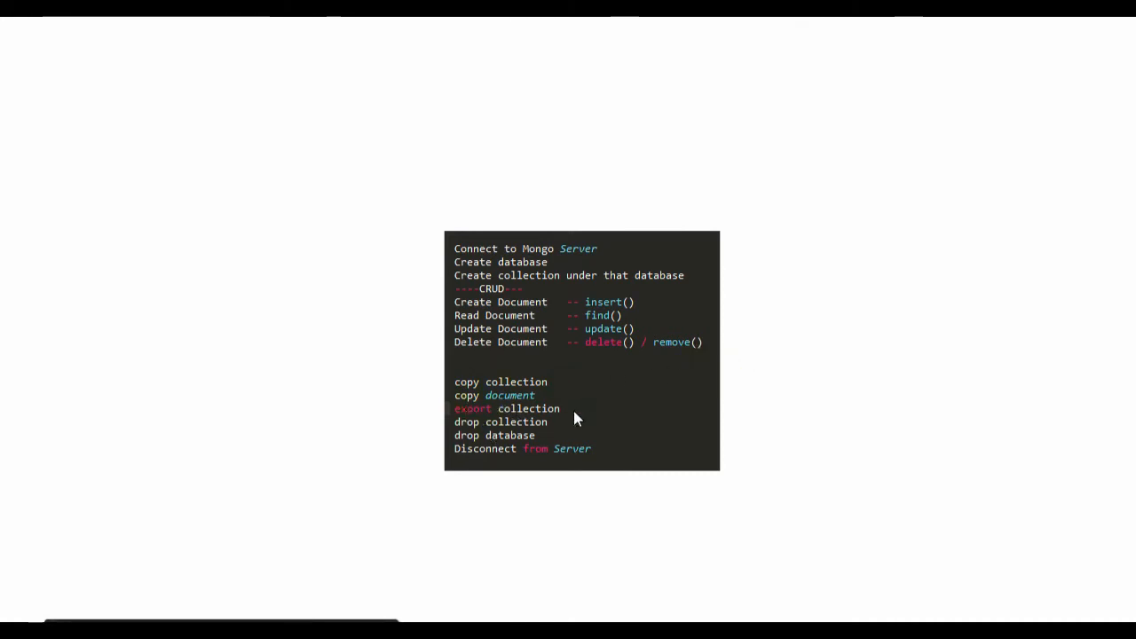
In MongoChef, export the DEMO_CRUD_DB collections as JSON - mongo shell / 3T MongoChef files into the demo_mongo_export folder in Documents.
key("alt+Tab")
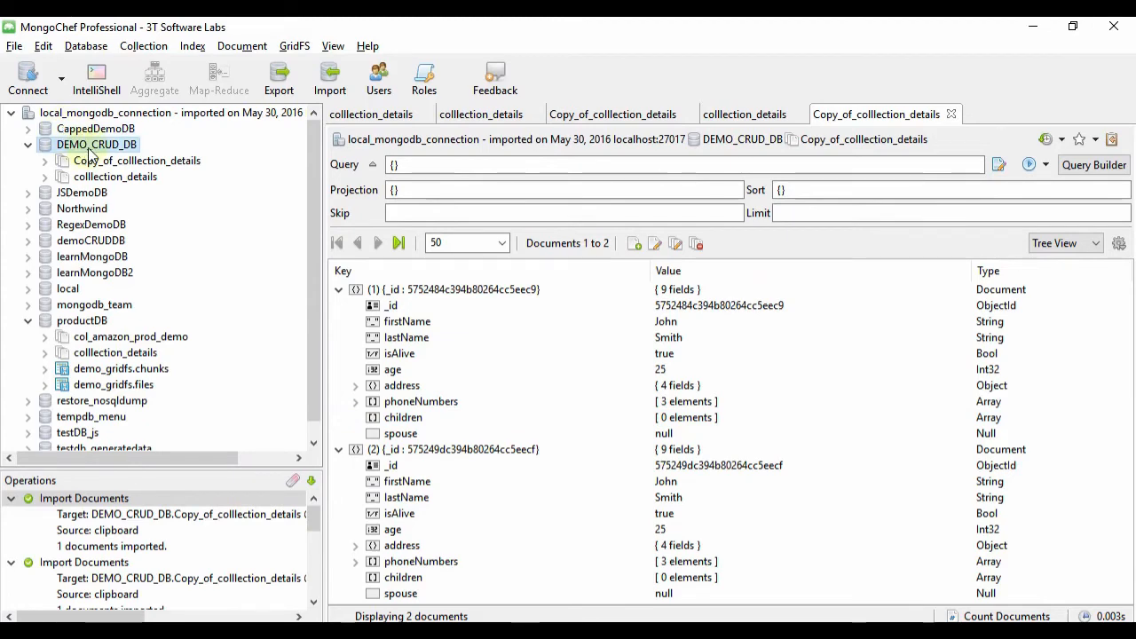
right_click(91, 147)
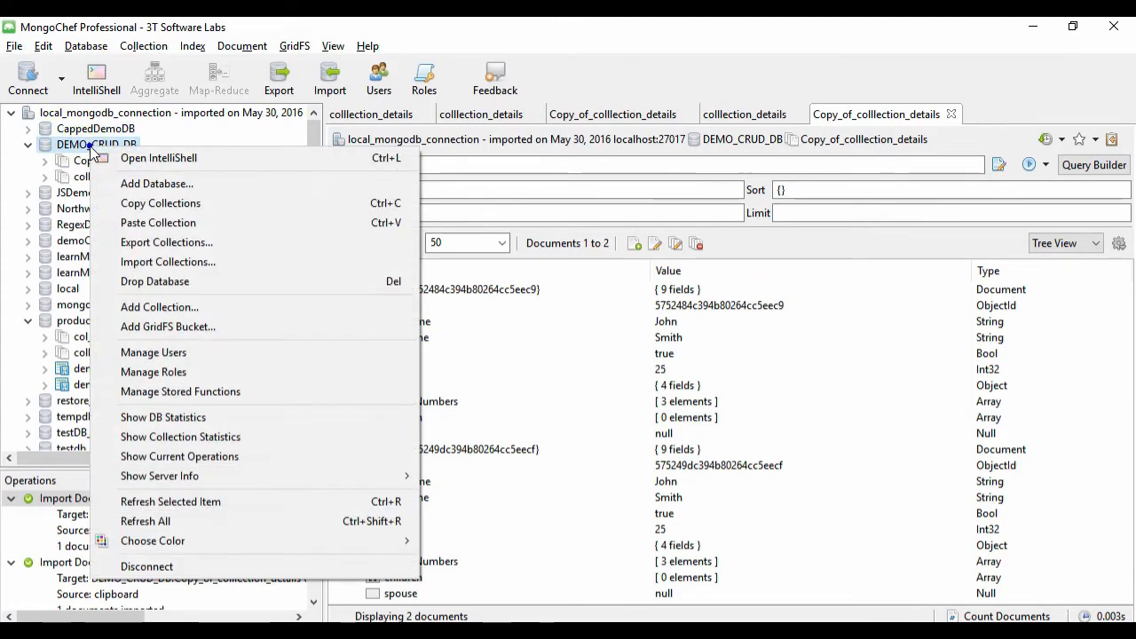
left_click(151, 247)
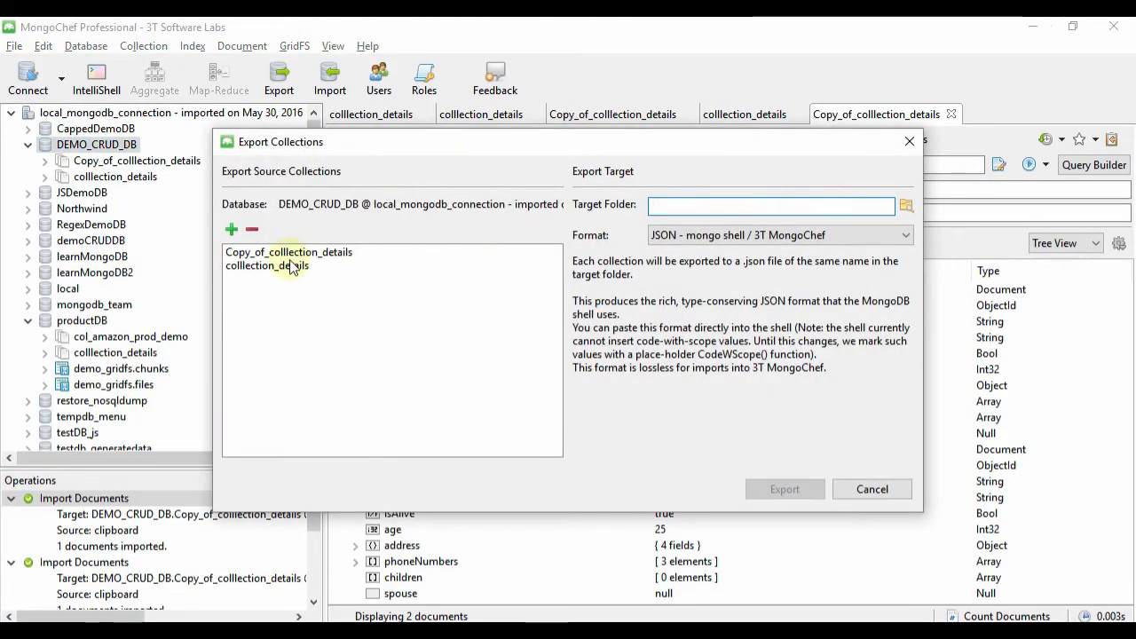
left_click(287, 268)
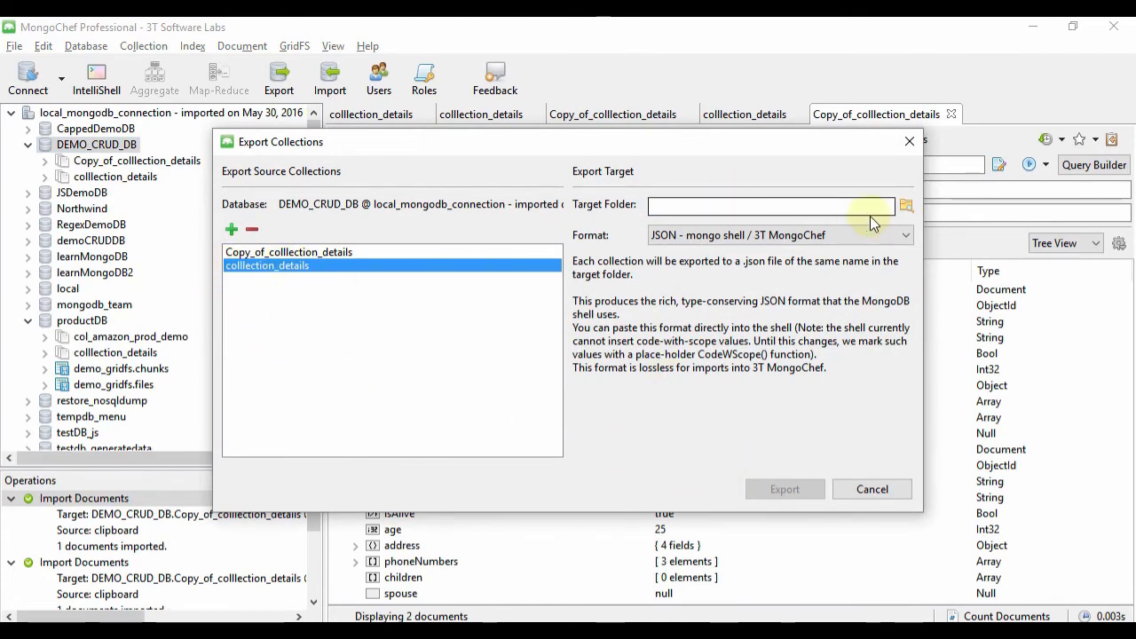
left_click(903, 205)
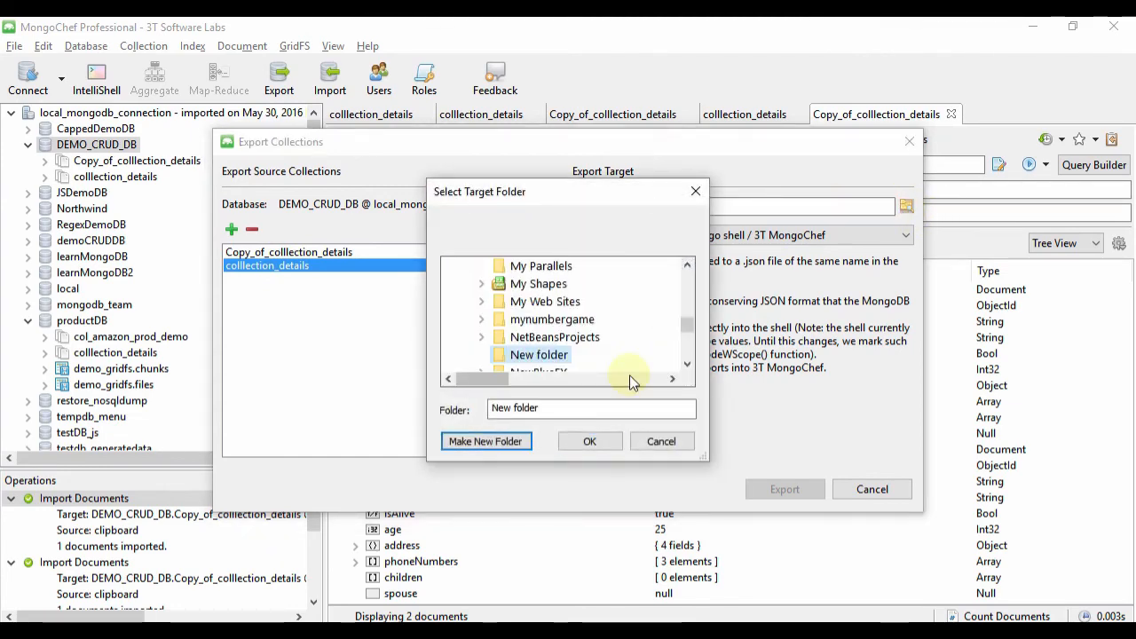
left_click_drag(686, 329, 686, 320)
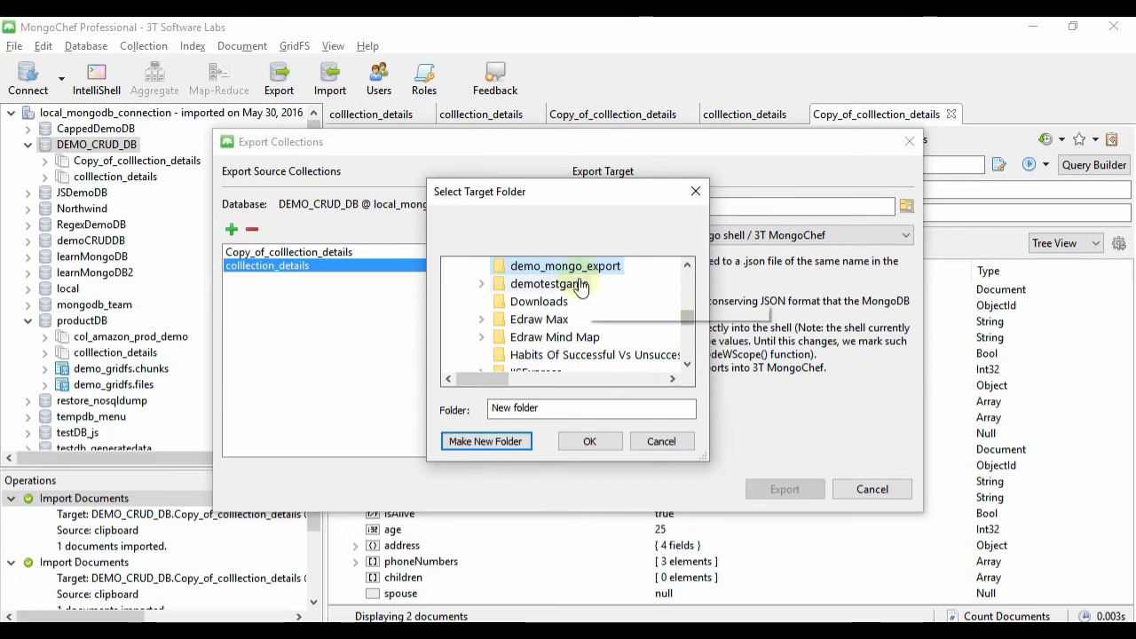
left_click(604, 266)
left_click(592, 441)
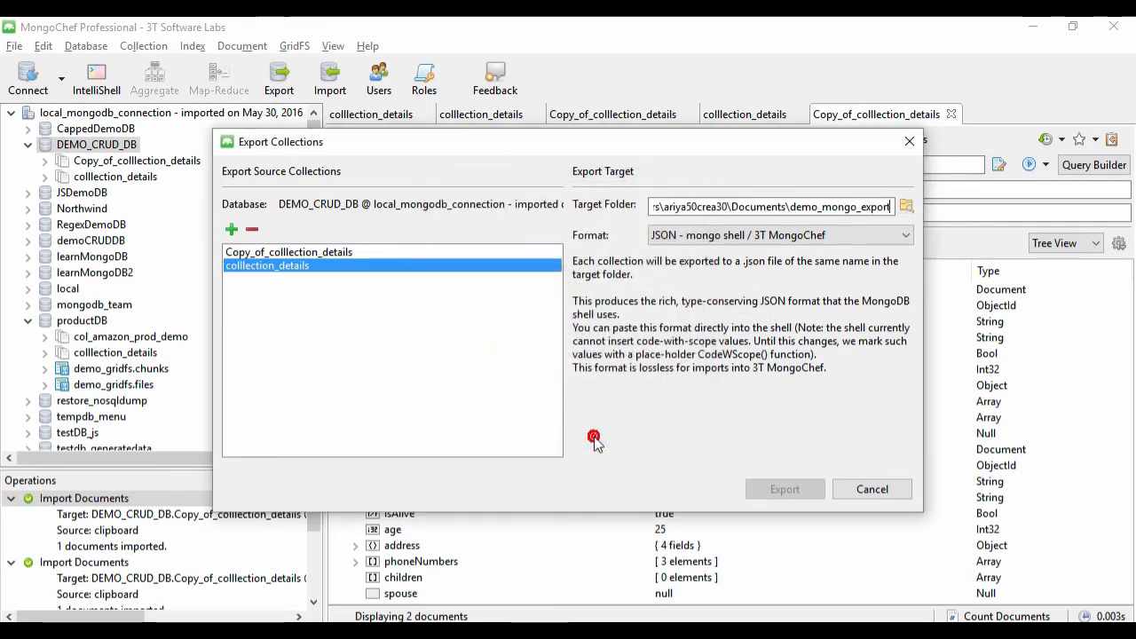
left_click(771, 491)
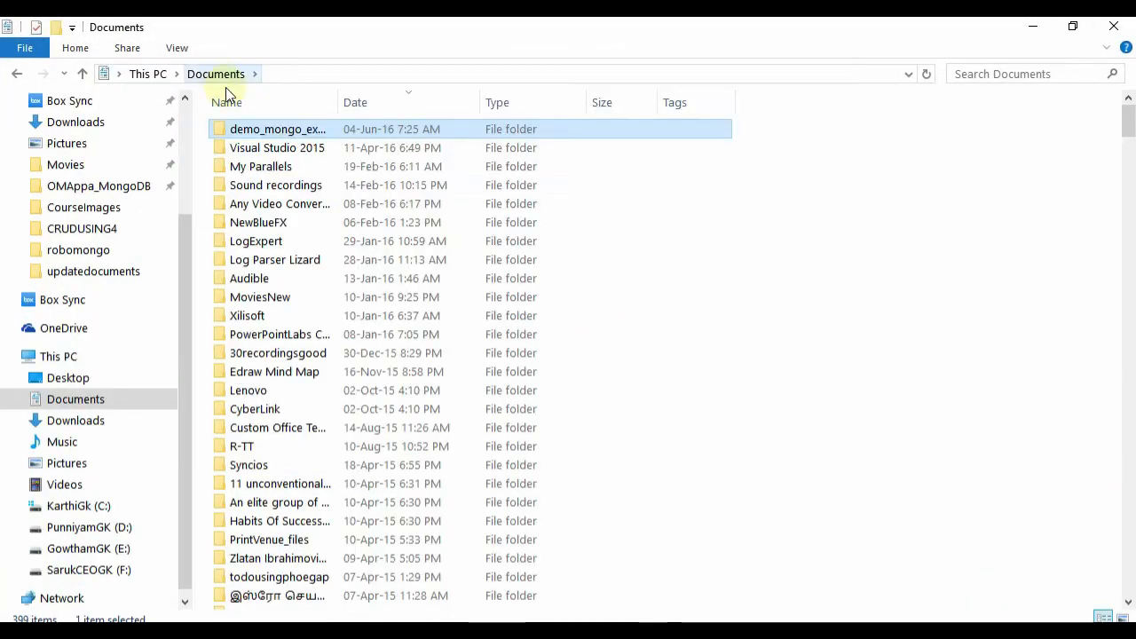
Check the exported files in the demo_mongo_export folder in File Explorer, and switch to the operations list in the Chrome presentation.
double_click(263, 133)
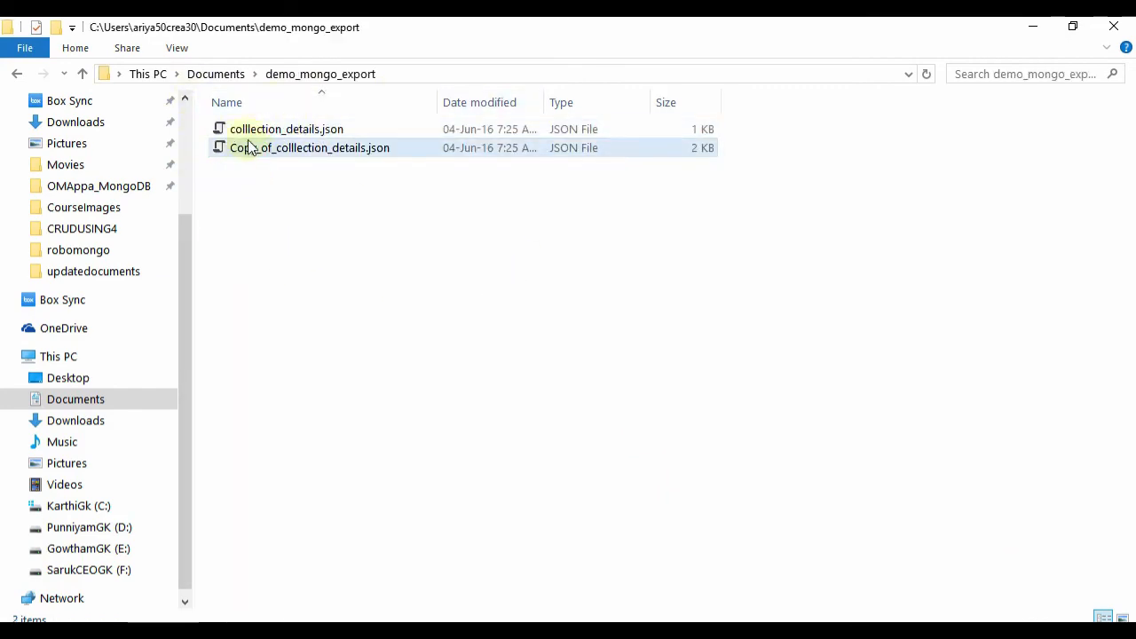
key("alt+Tab")
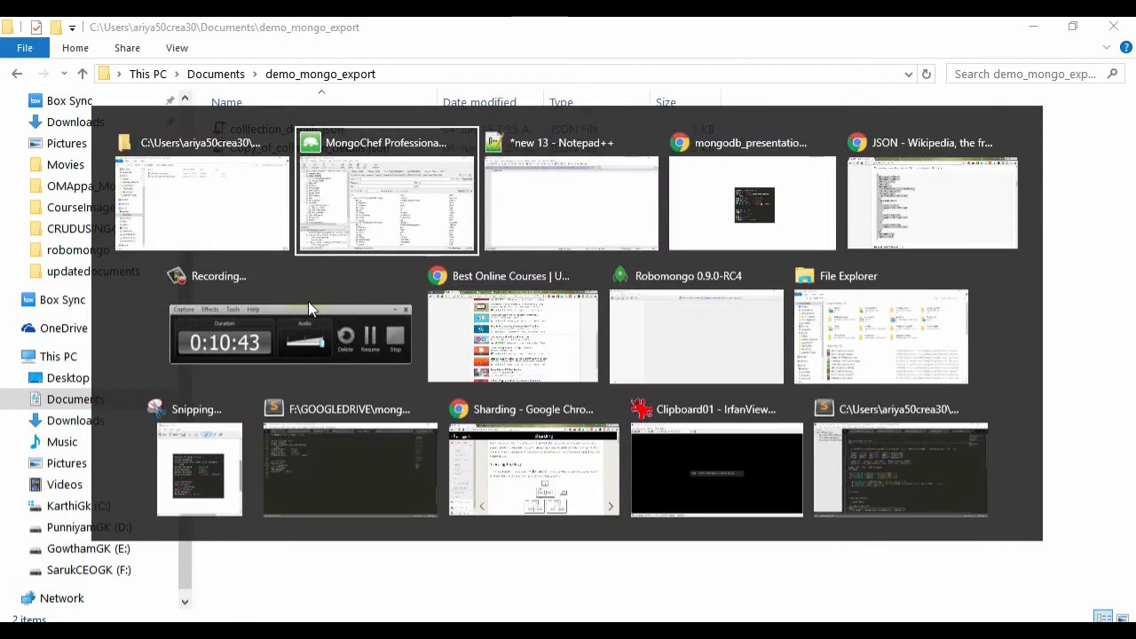
key("alt+Tab")
key("alt+Tab")
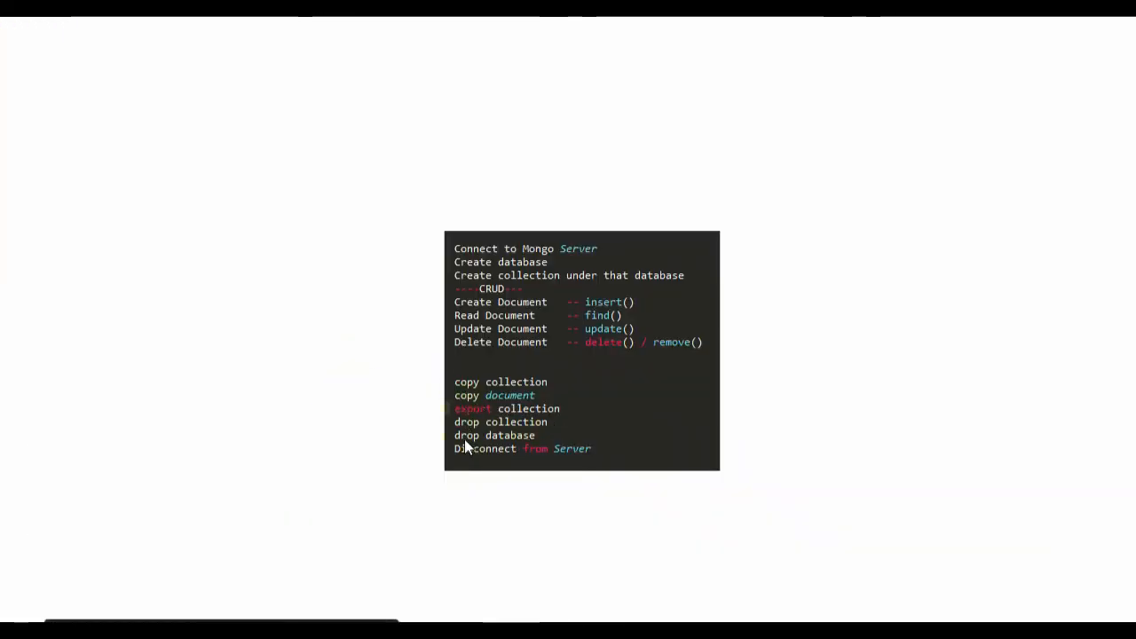
Switch to MongoChef and drop the Copy_of_colllection_details collection from DEMO_CRUD_DB.
key("alt+Tab")
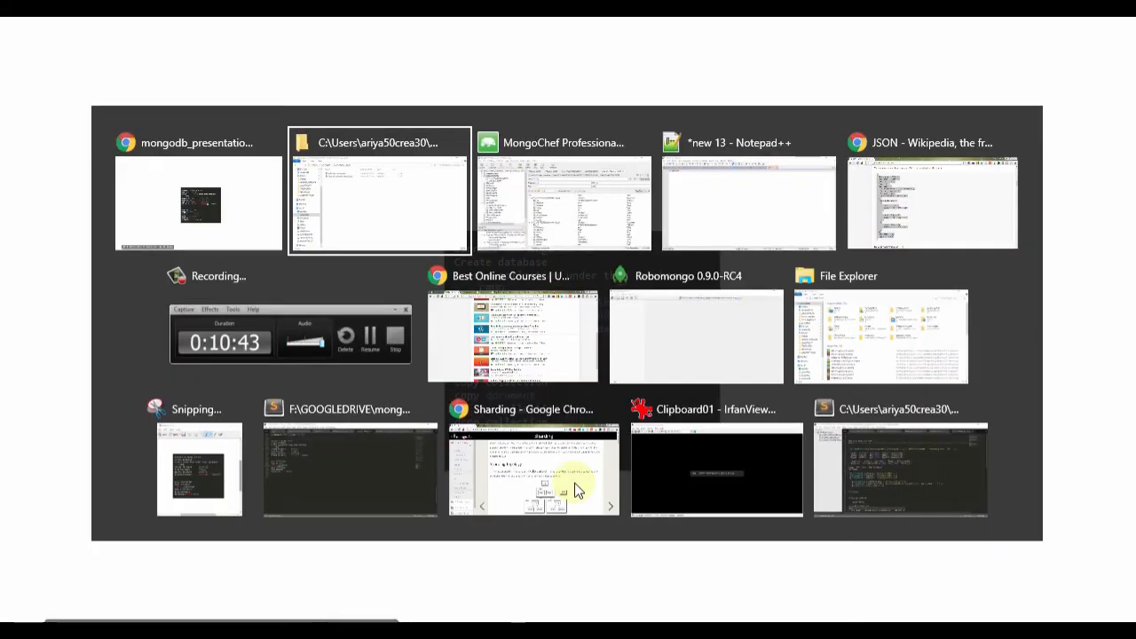
key("alt+Tab")
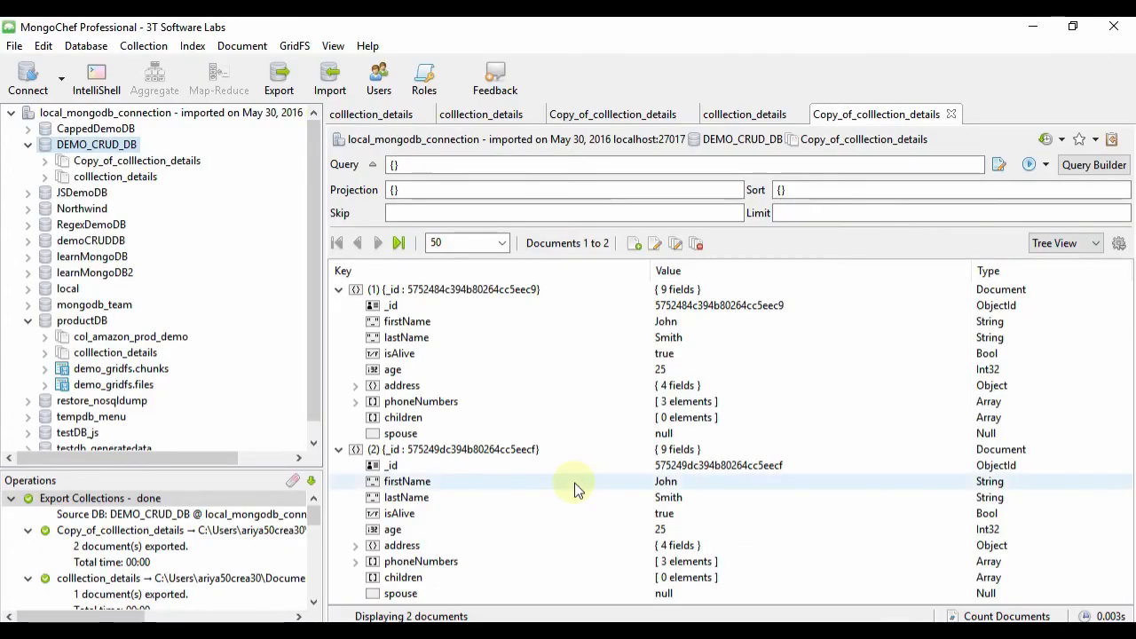
left_click(139, 165)
right_click(140, 166)
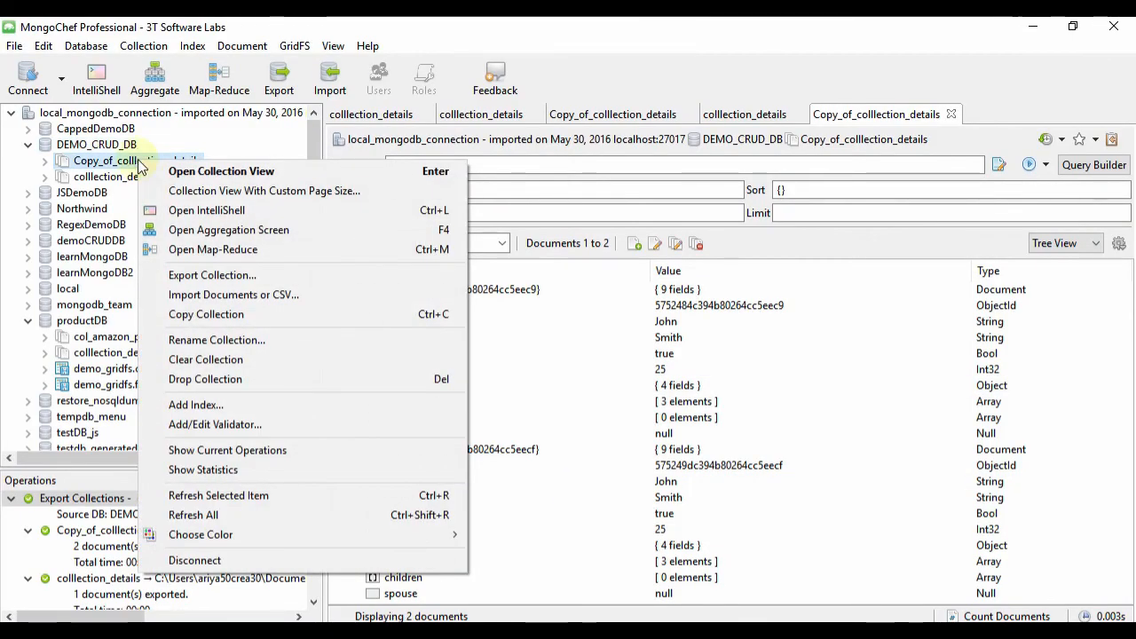
left_click(219, 380)
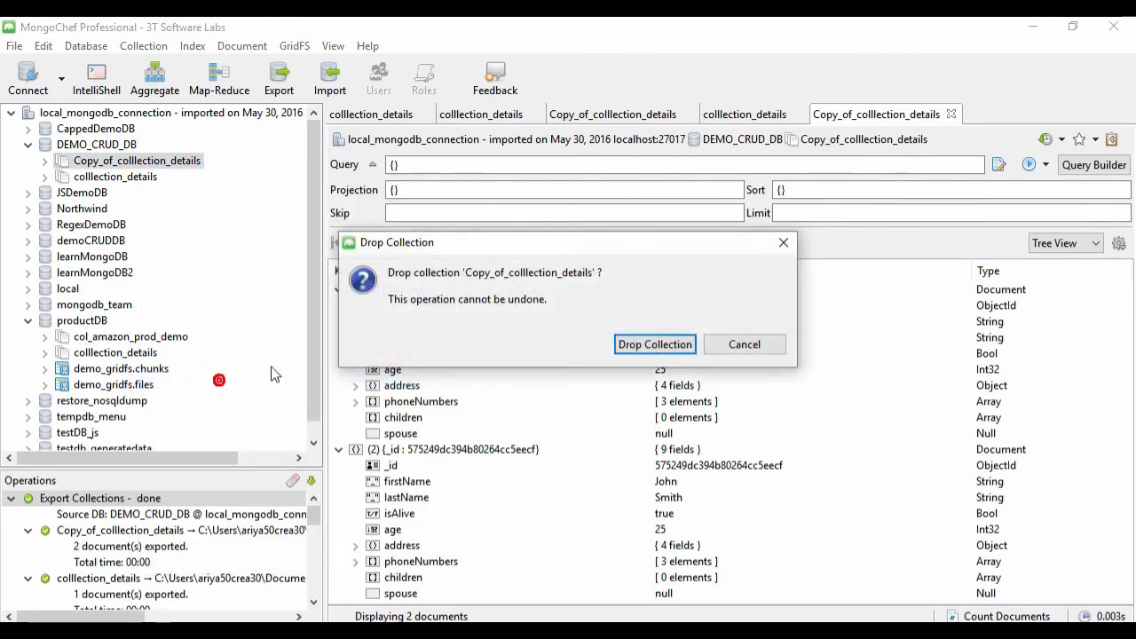
left_click(654, 344)
Drop the whole DEMO_CRUD_DB database from the local MongoDB connection.
left_click(97, 145)
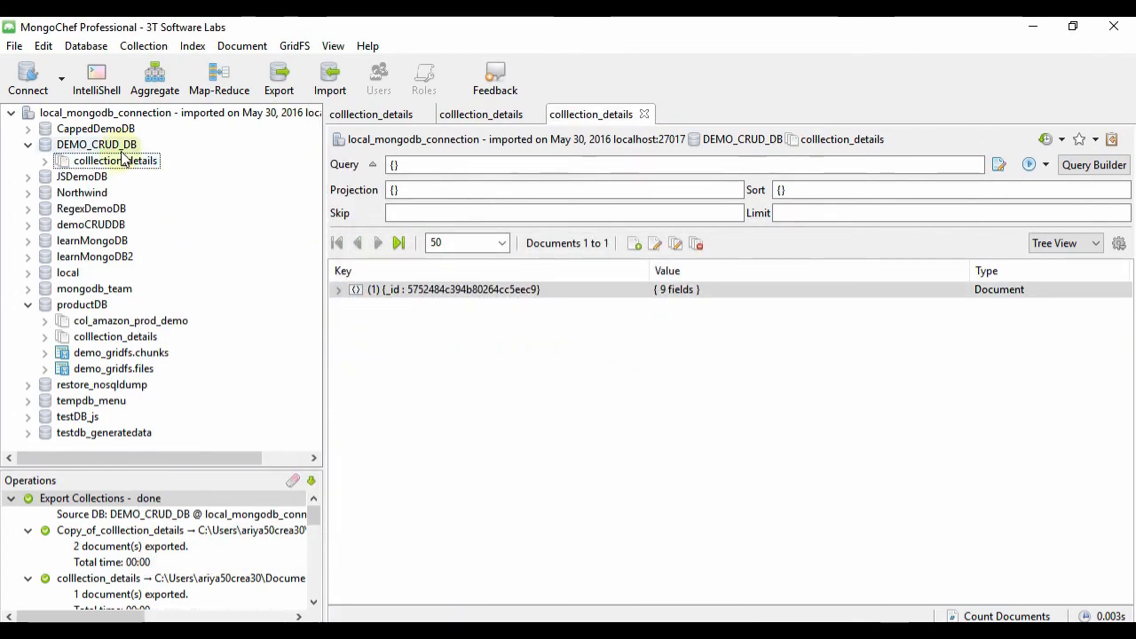
right_click(122, 149)
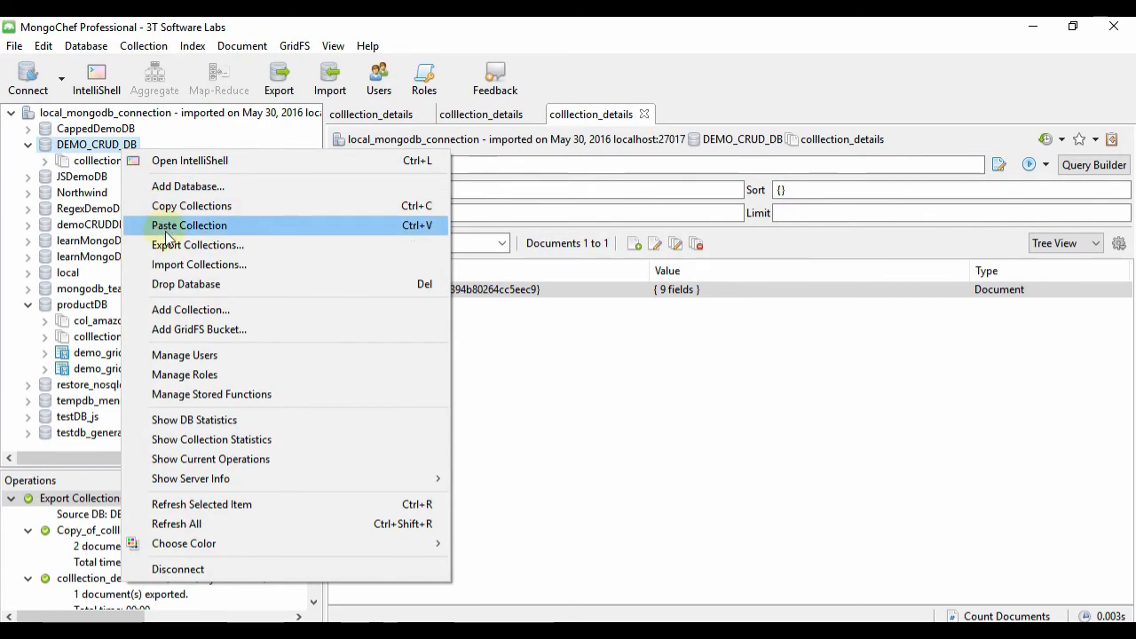
left_click(187, 284)
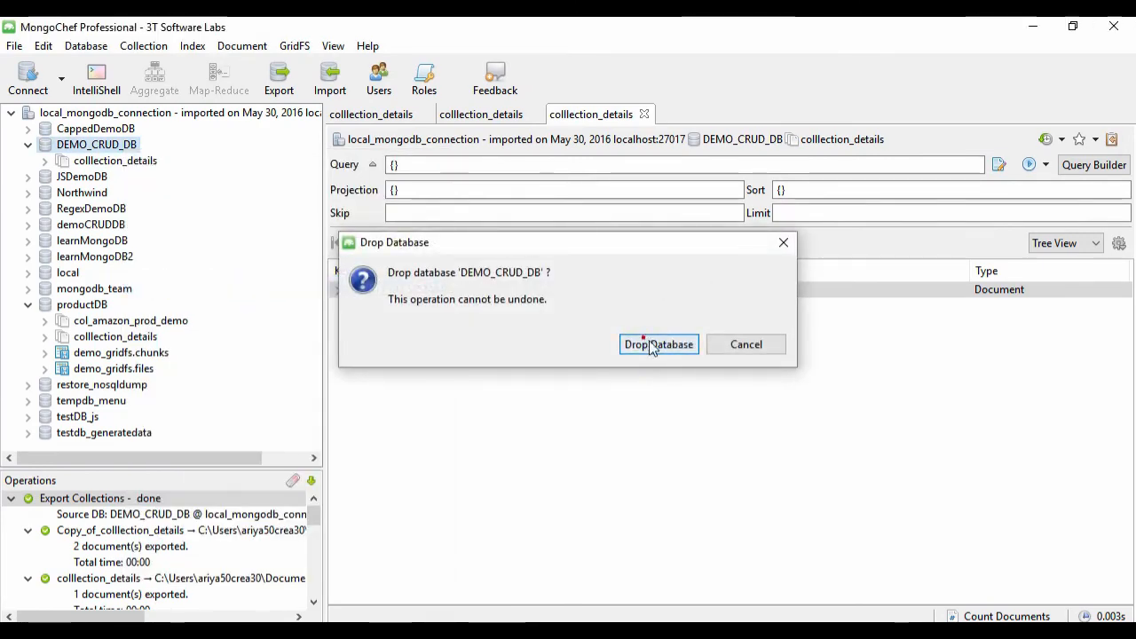
left_click(649, 342)
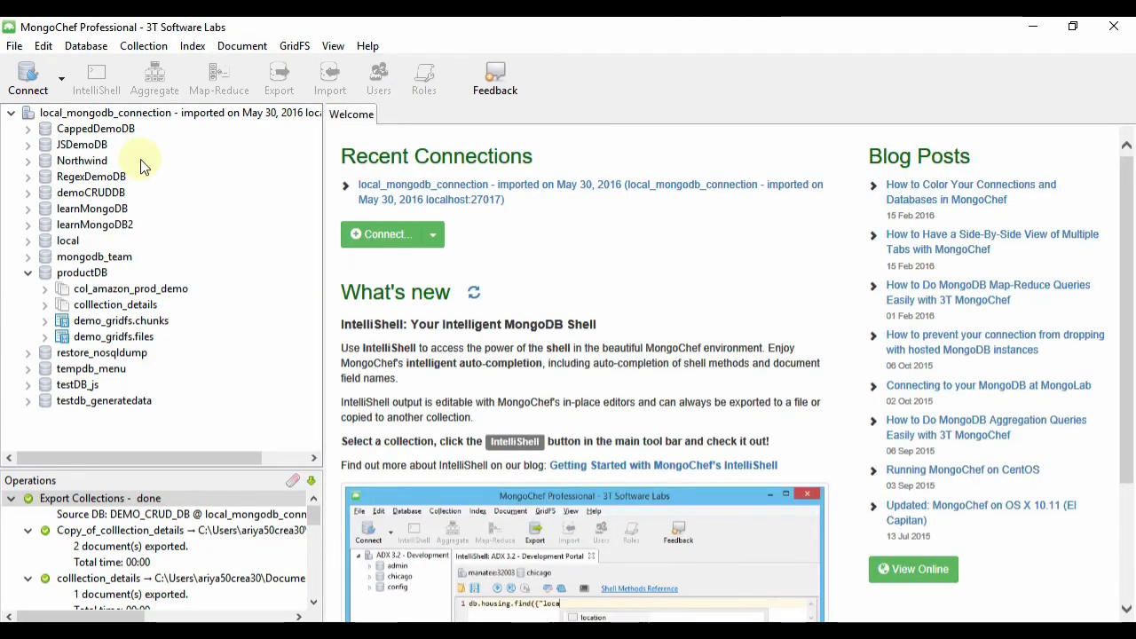
Disconnect from the local_mongodb_connection server and switch back to the Chrome presentation.
left_click(59, 118)
right_click(59, 118)
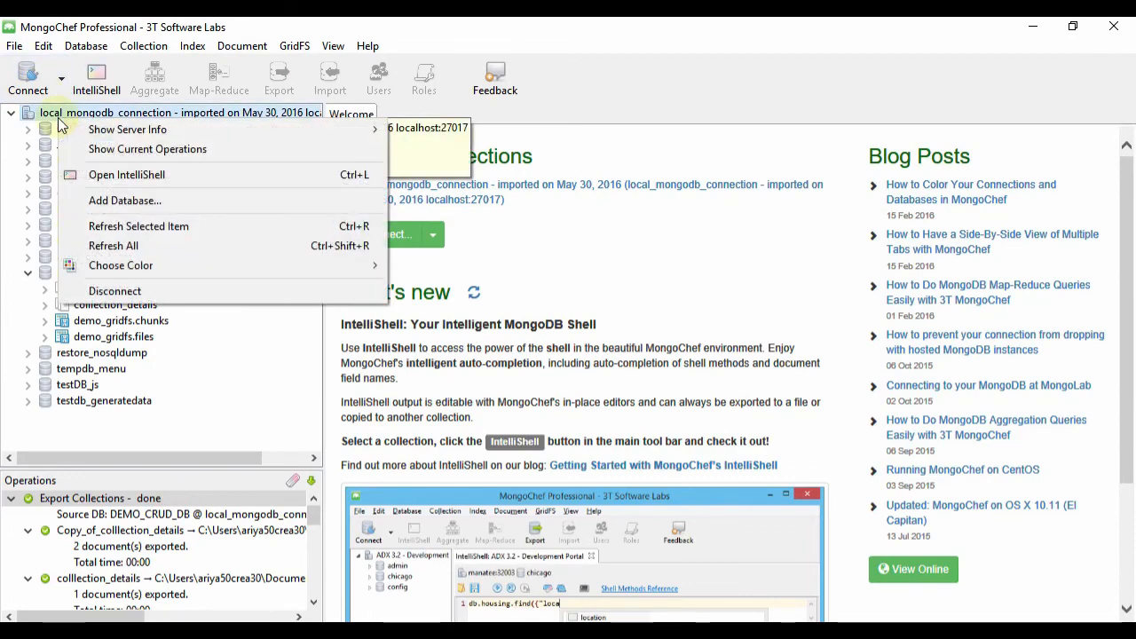
left_click(118, 292)
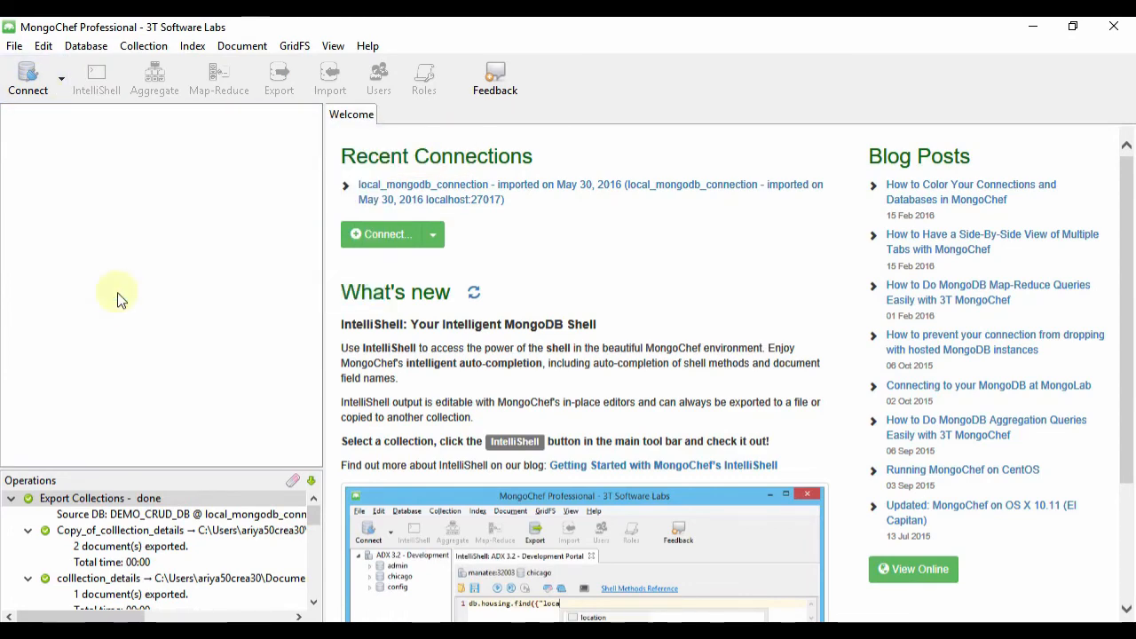
key("alt+Tab")
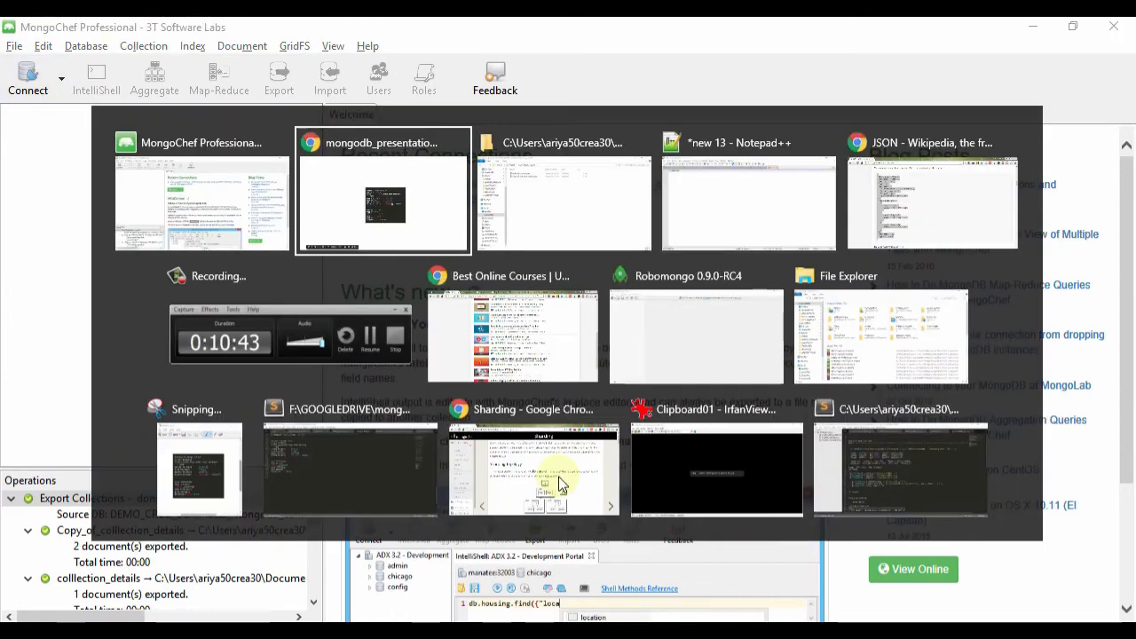